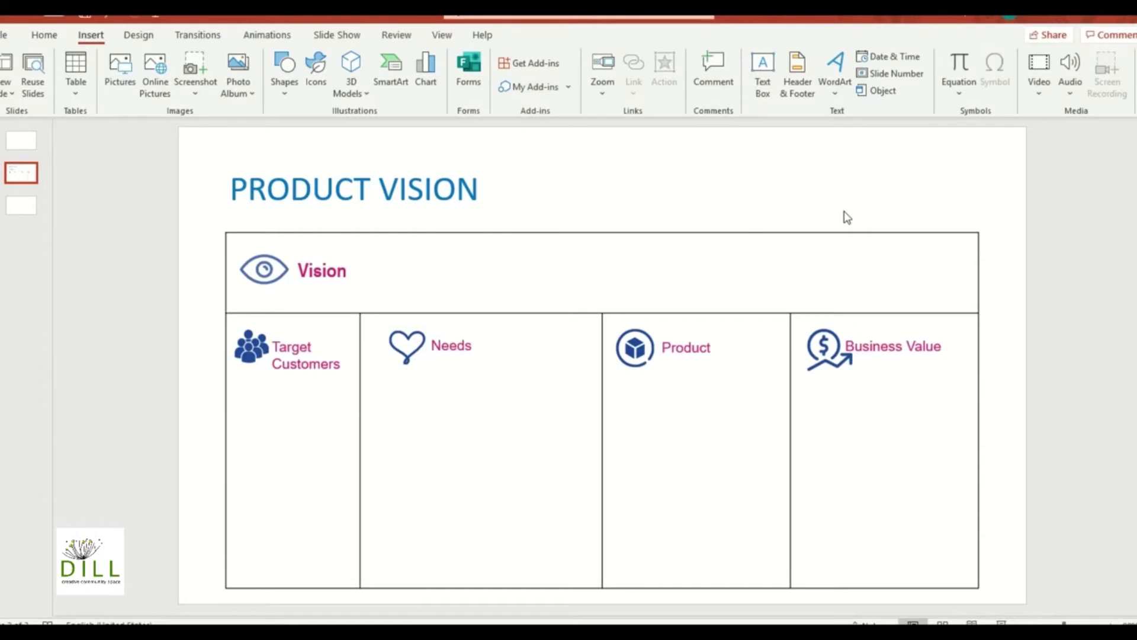
Step: Select the Target Customers cell of the Product Vision table and pick the Text Box tool
left_click(281, 396)
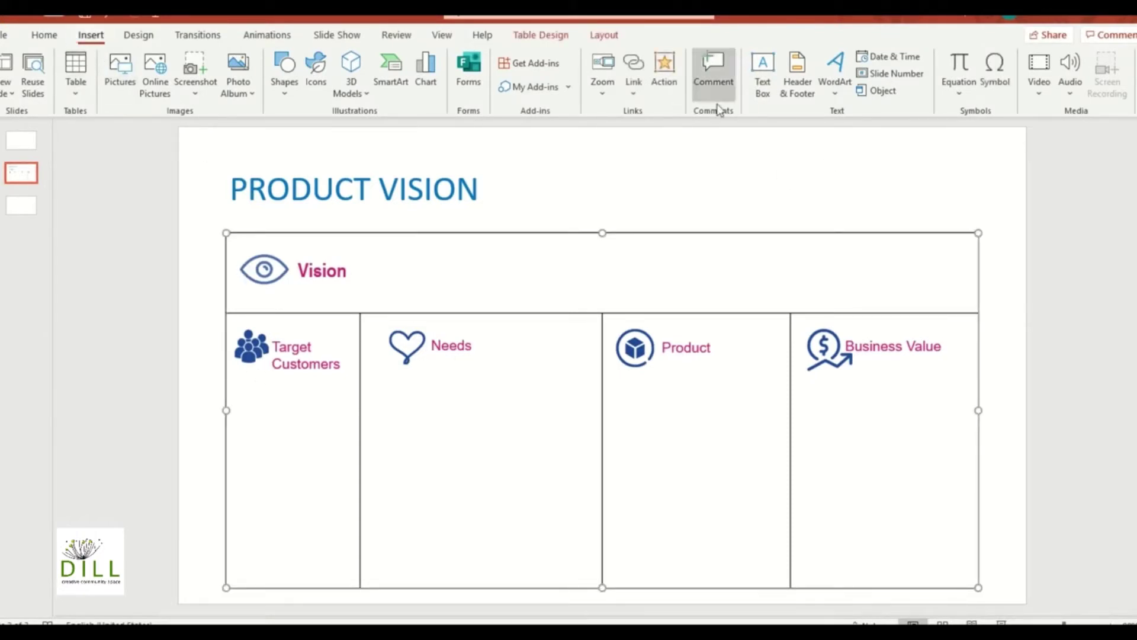
left_click(761, 84)
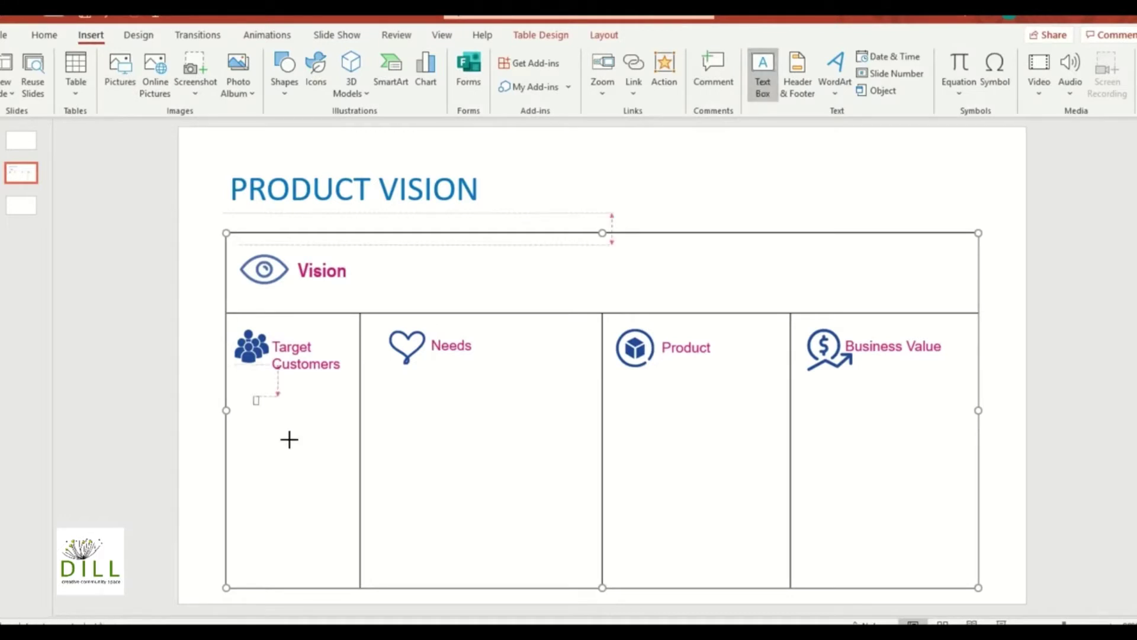
Step: Add a Target Customers text box listing '- Women XXL;' and 'Women who suffer from back pains;'
left_click_drag(289, 439, 345, 539)
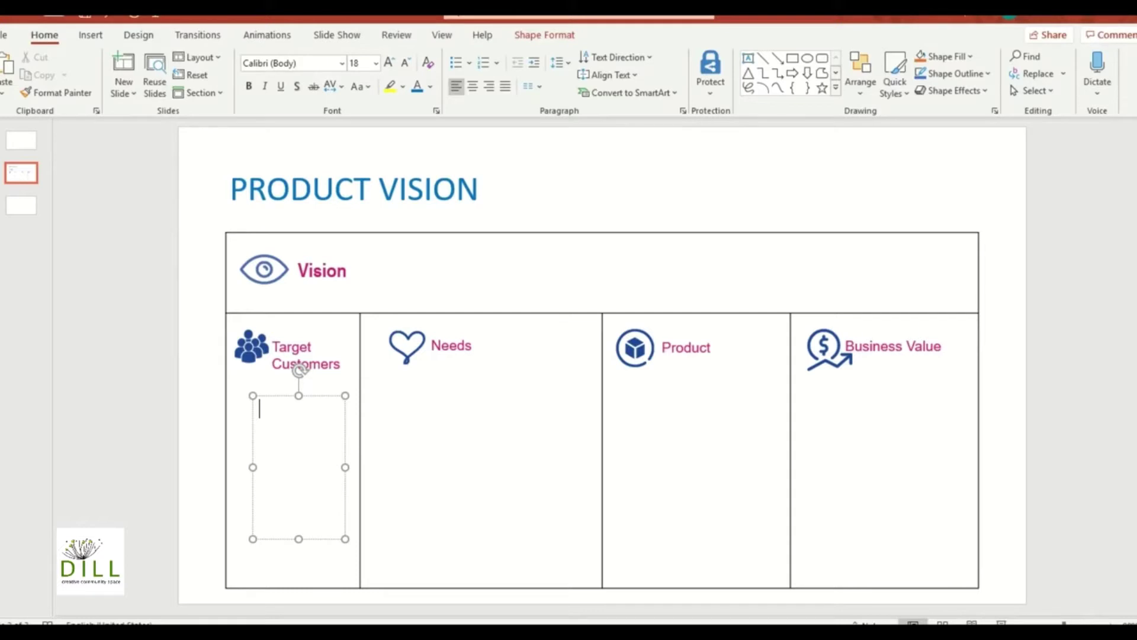
type("-")
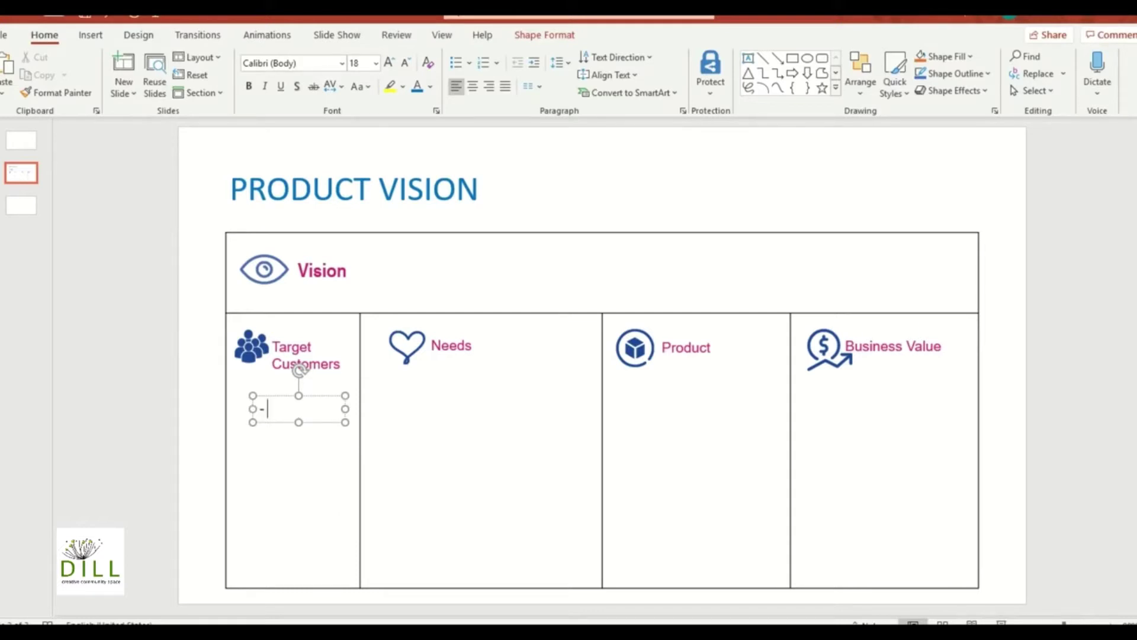
type(" Women XXL;")
key("Return")
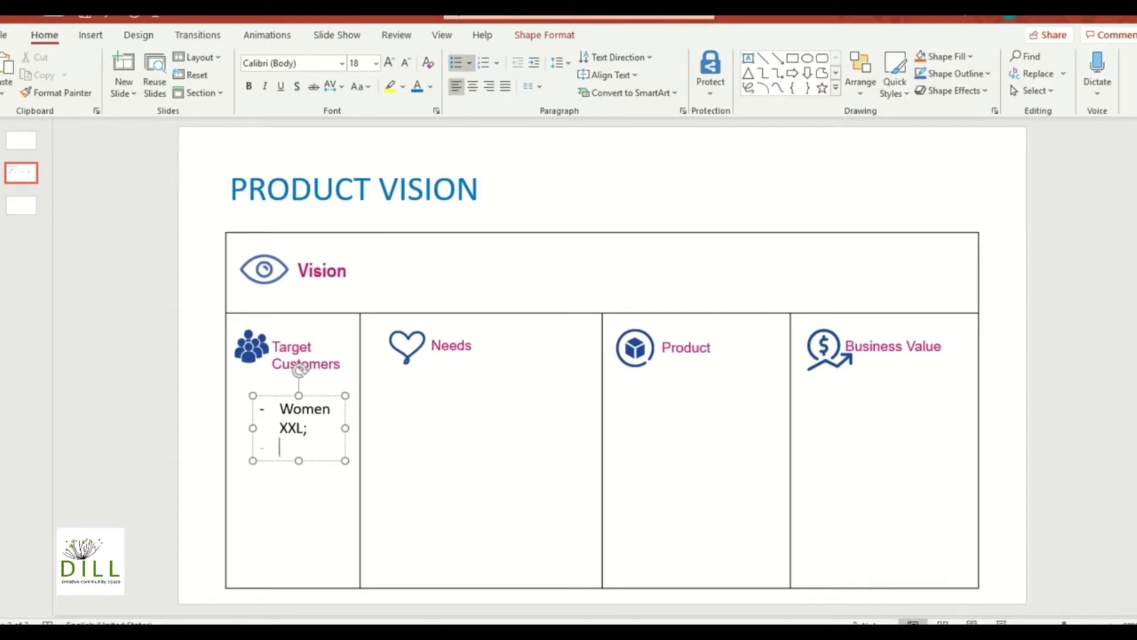
type("Women w")
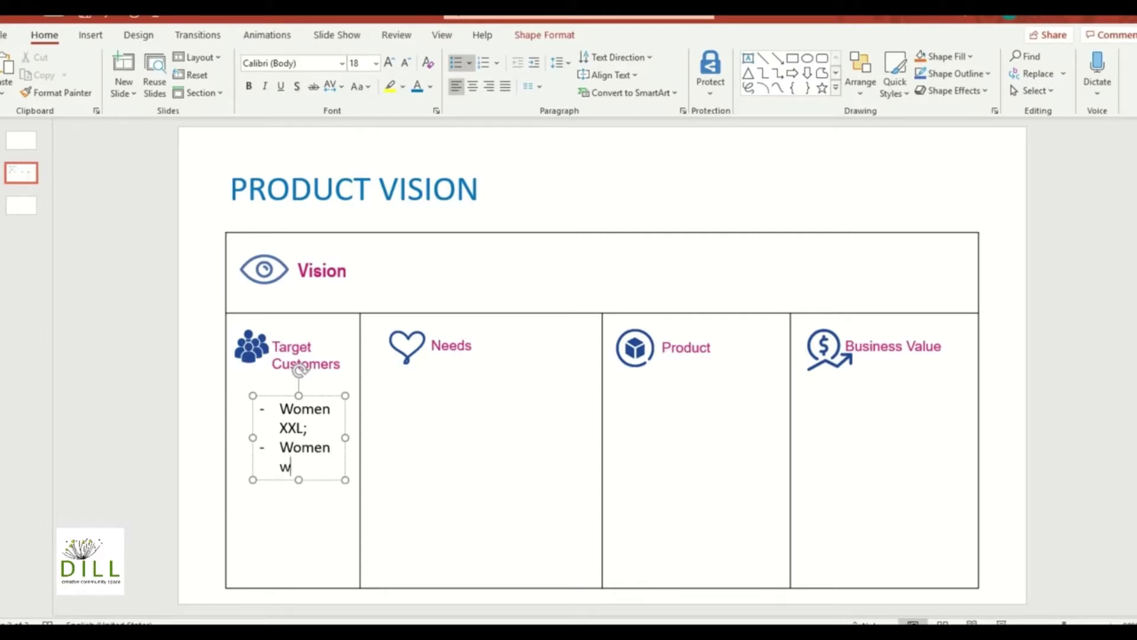
type("ho suffer ")
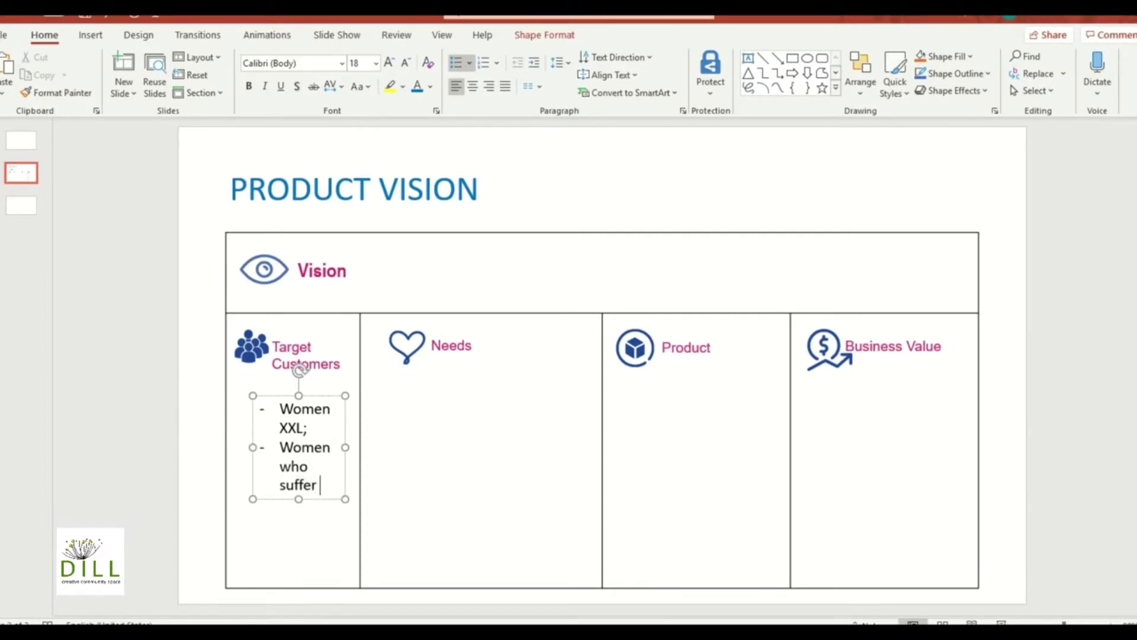
type("from back pains;")
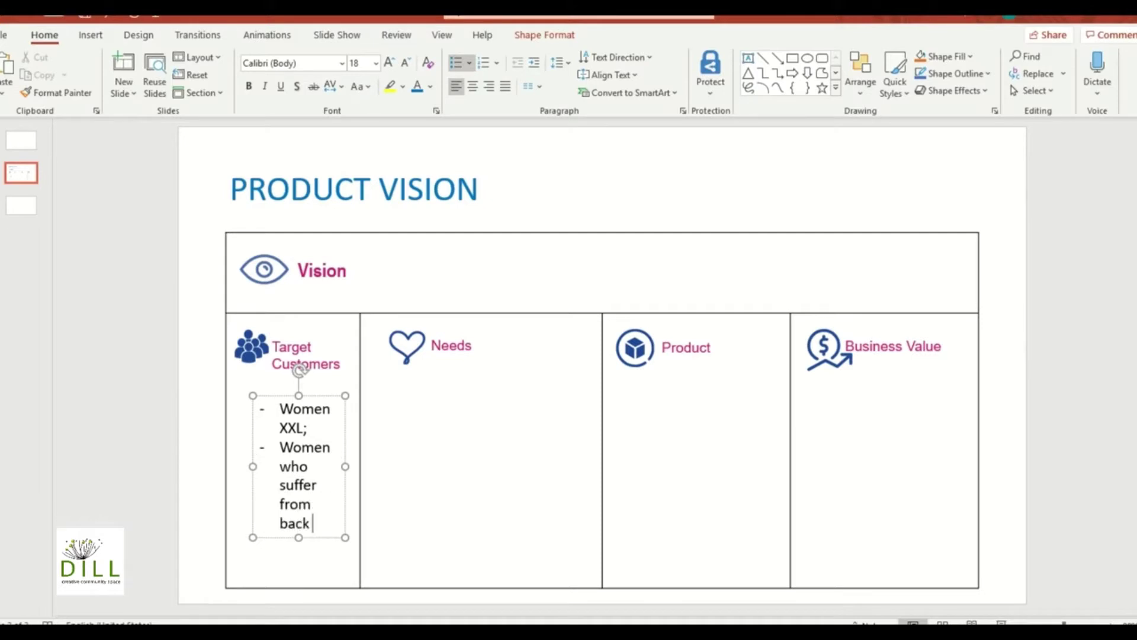
key("Return")
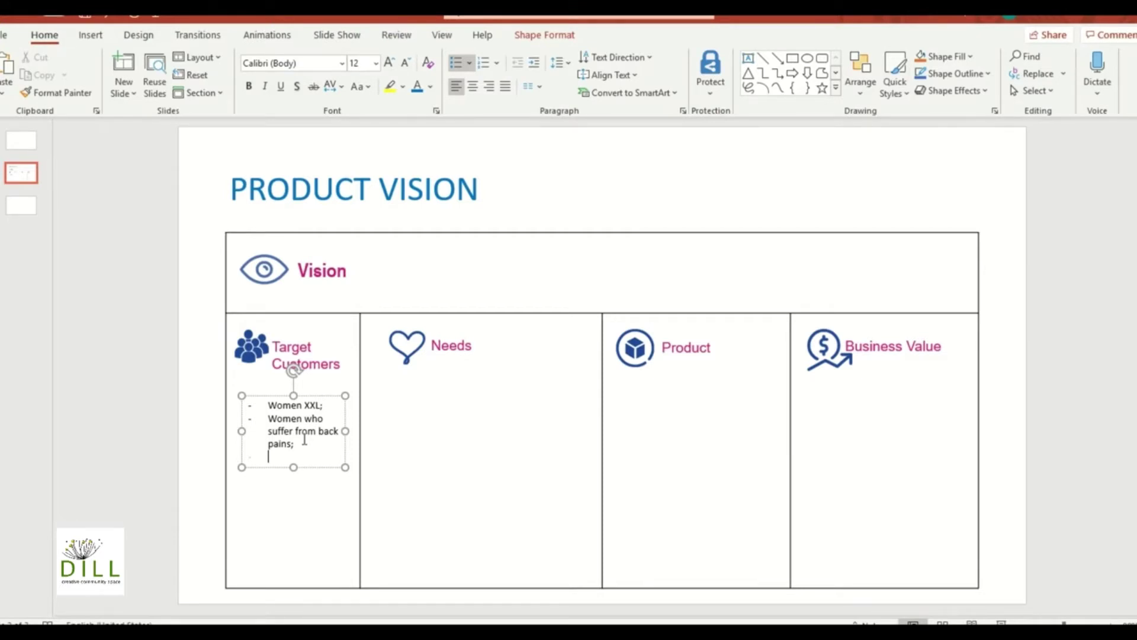
Step: Type the third bullet 'Women with plastic surgery (breasts) done/ small waste'
type("Women with plastic surgery (breasts) done/ small waste")
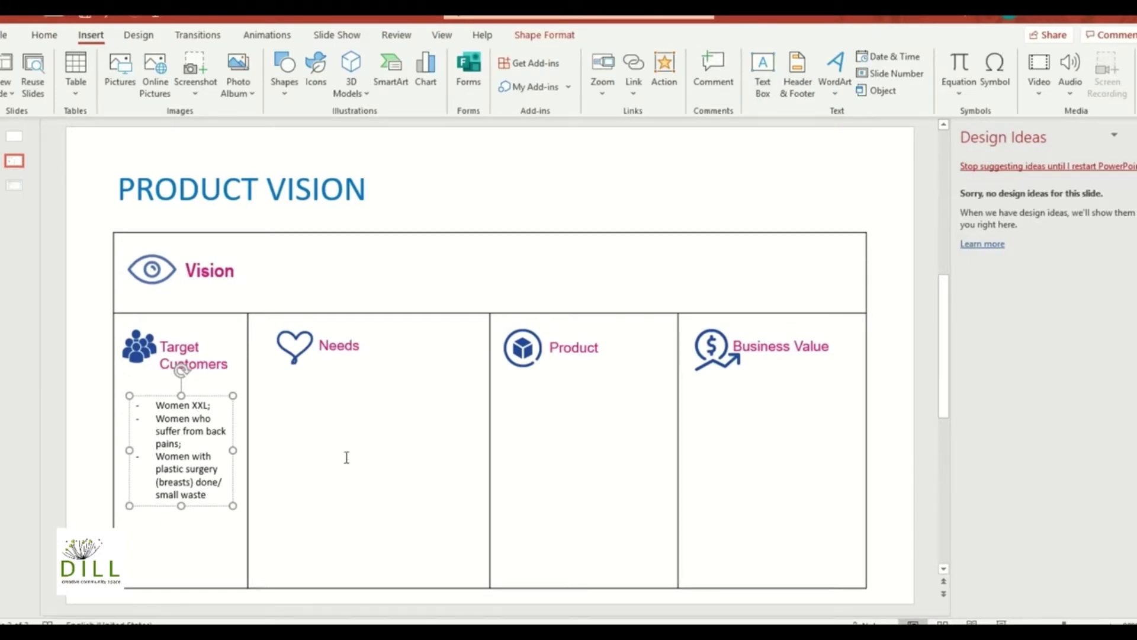
Step: Place a box under Needs listing back pain, easy-to-wear bra fastening, and durable pleasant materials
left_click(292, 405)
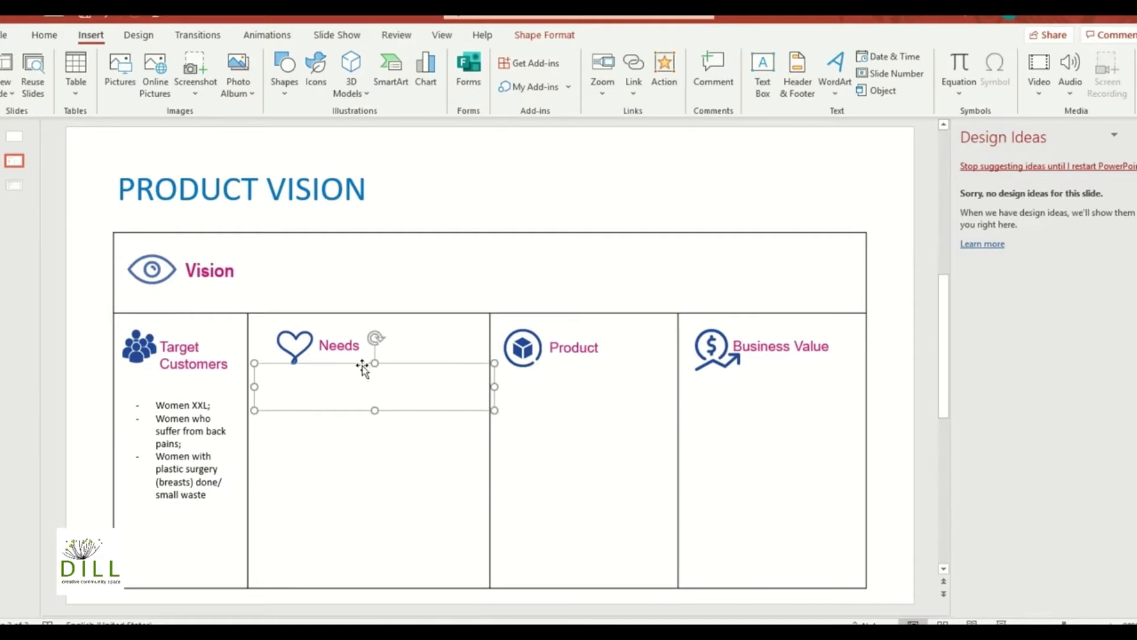
left_click_drag(363, 368, 362, 407)
left_click(293, 425)
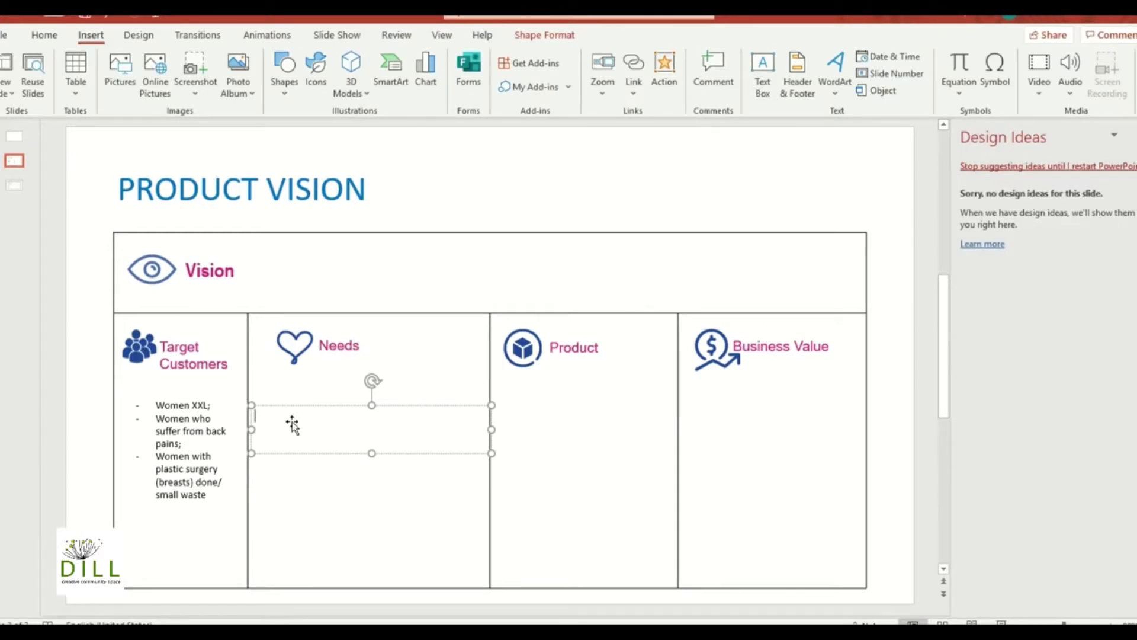
type("- Pain in the back")
key("Return")
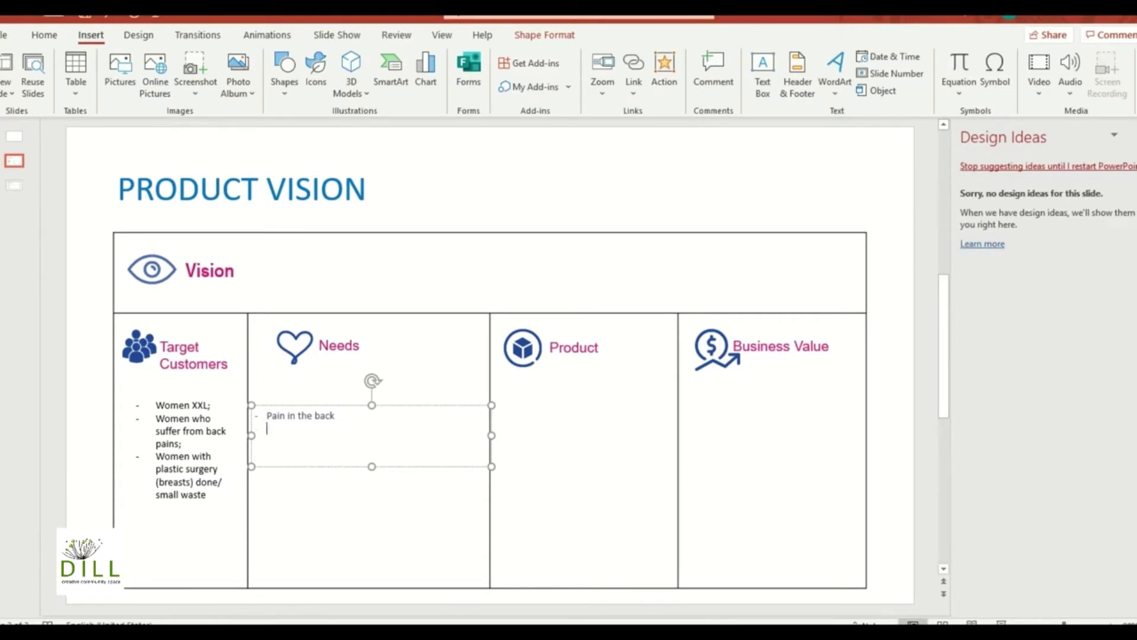
type("e back Easy access to buttoning/tightening/ sealing the bra (easy to wear)")
key("Return")
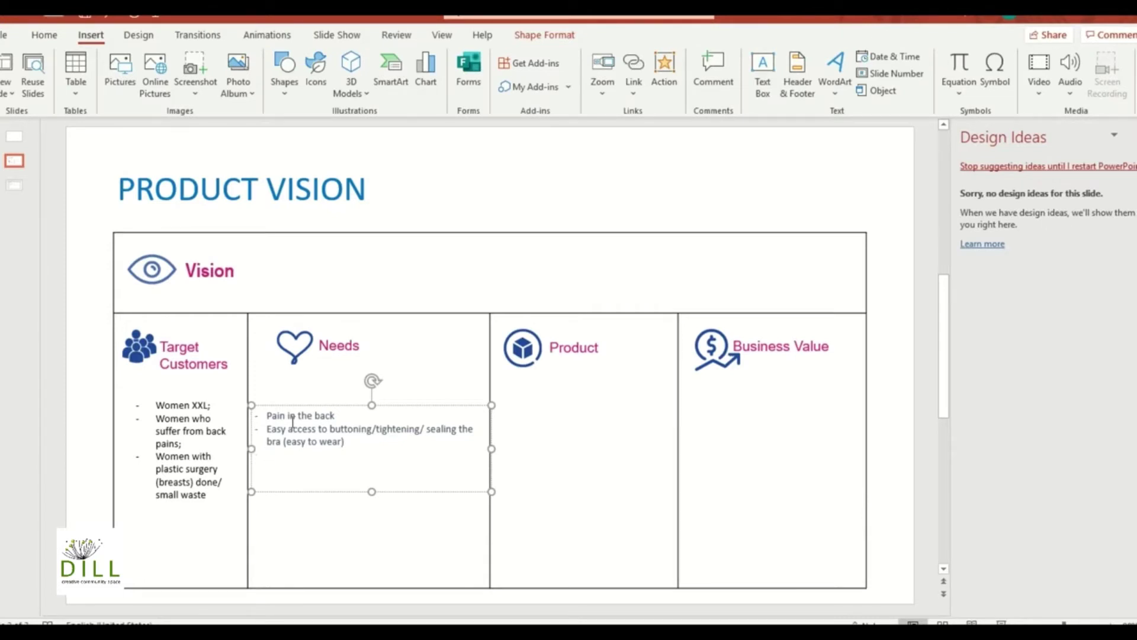
type("durable andpleasant")
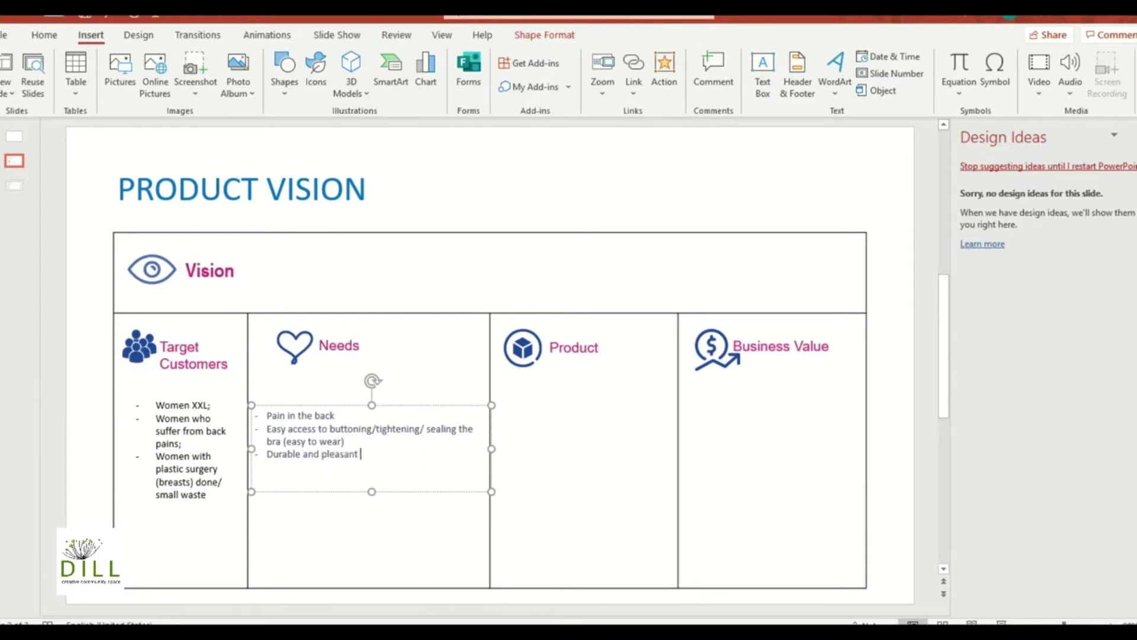
type(" materials to wear")
key("Return")
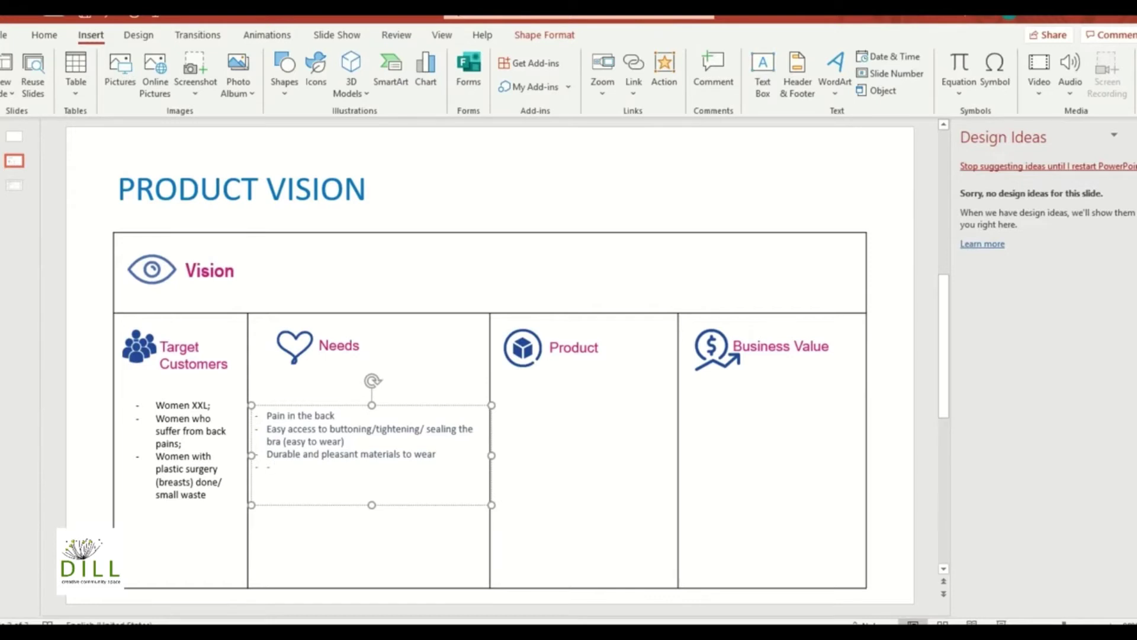
Step: Add a Needs bullet on waist difference (waist smaller than conventional in some cases)
key("BackSpace")
left_click(447, 457)
key("Return")
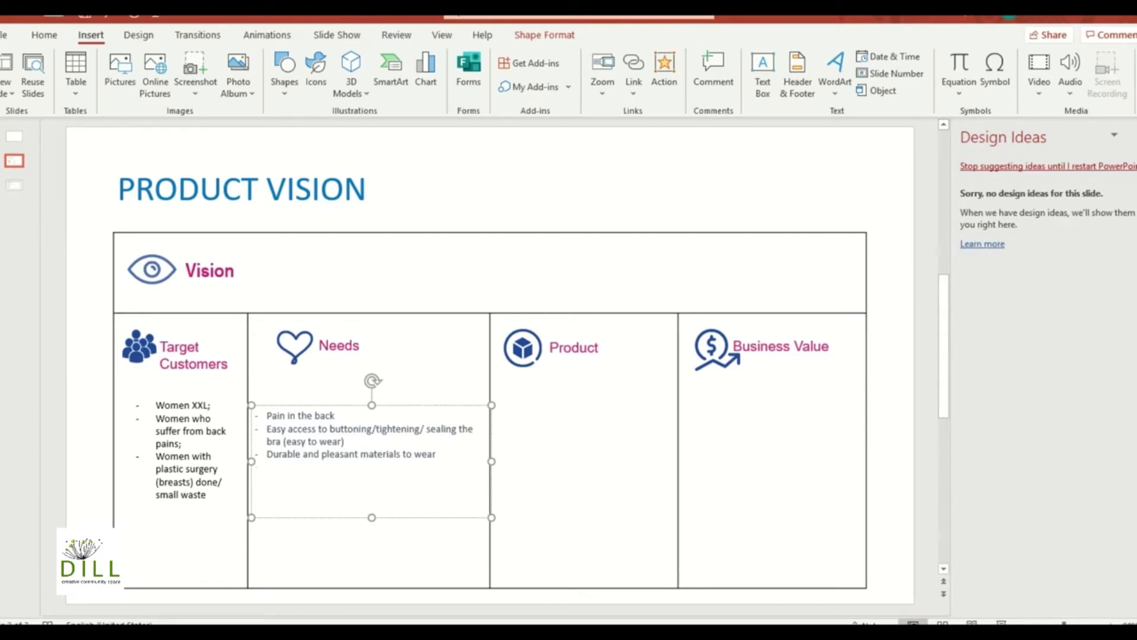
type("waist difference (waist needs to be smaller than conventional in some cases)")
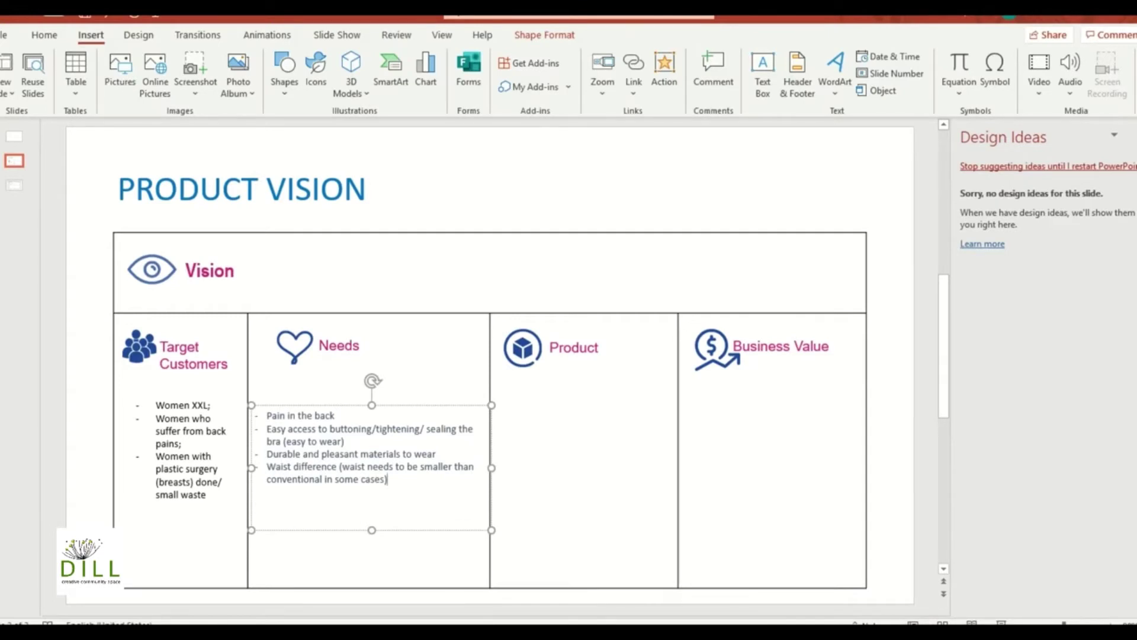
Step: Add the bullet 'Women want security and comfort to be able to try product on, before they buy'
key("Return")
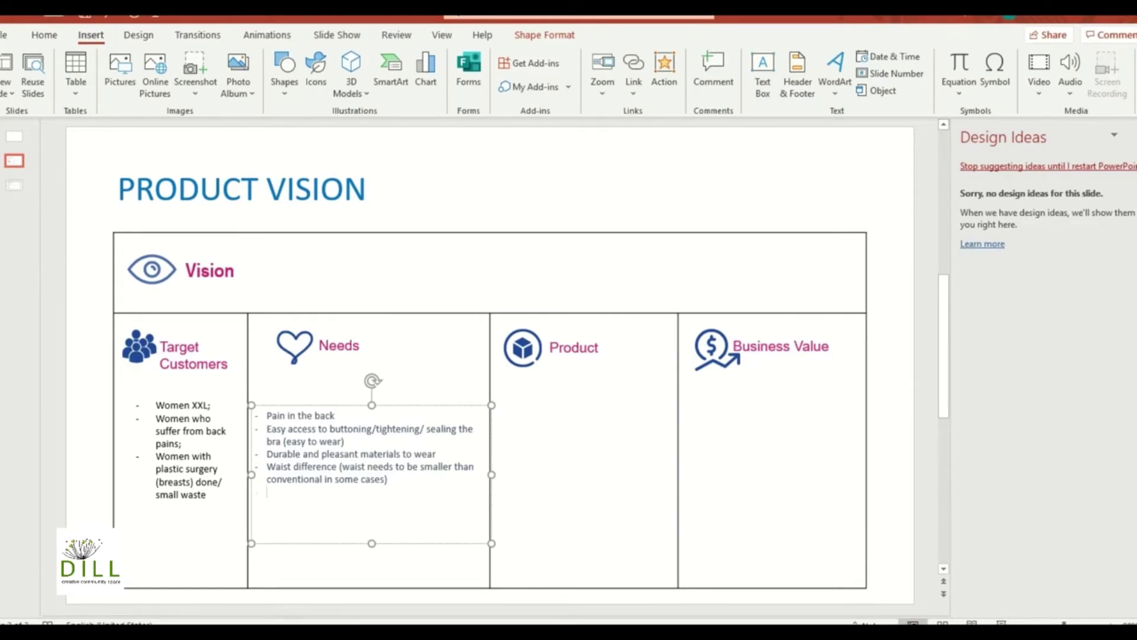
type("Women")
type("want security and comfort to be able to try product on, before they buy")
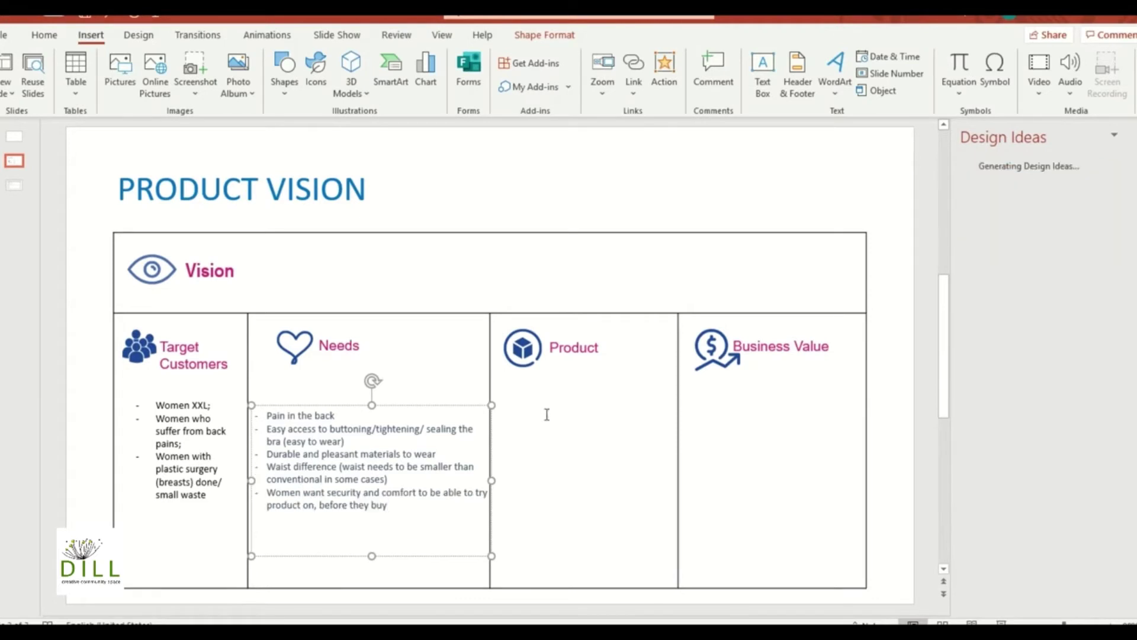
left_click(591, 472)
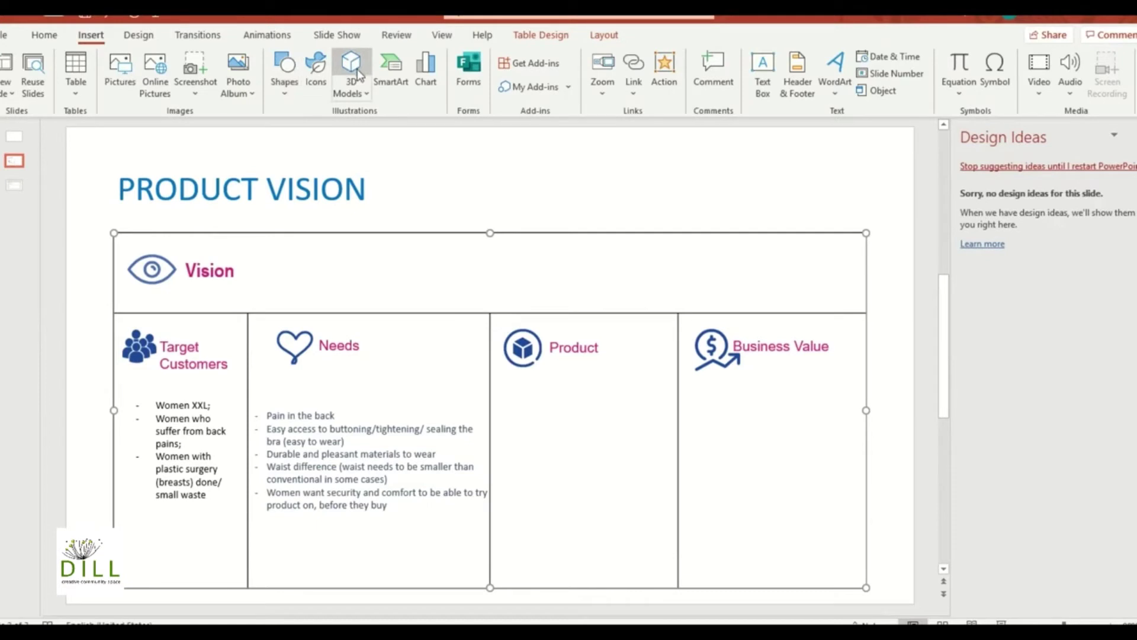
left_click(763, 77)
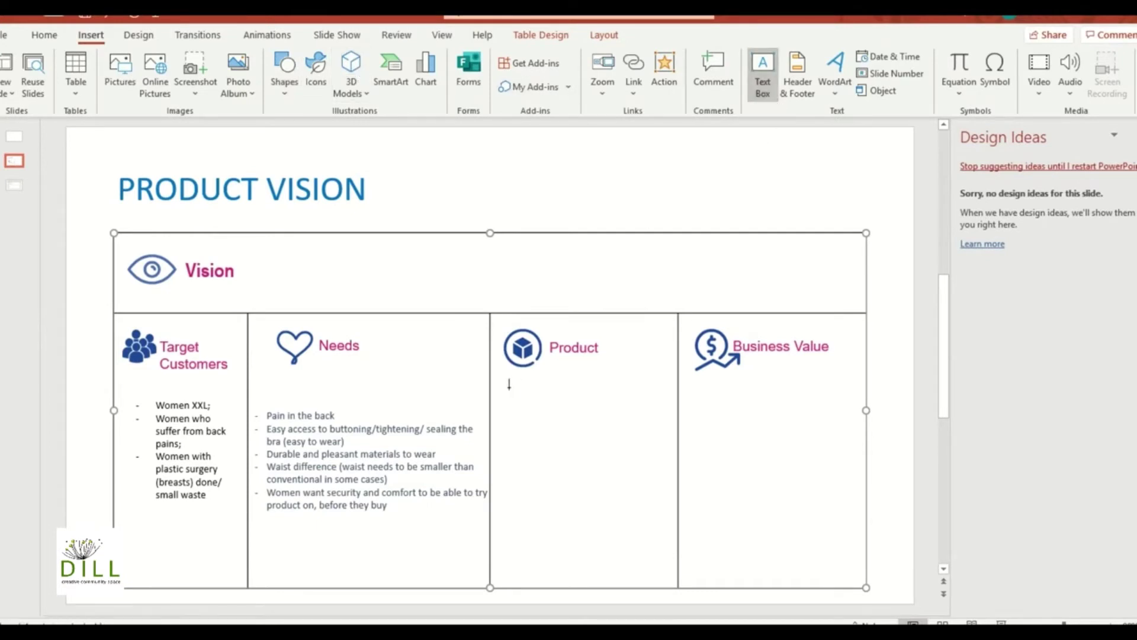
Step: Draw a Product cell text box and start a dash bullet about the Patagonia material
mouse_move(503, 396)
left_mouse_down()
mouse_move(617, 539)
mouse_move(675, 555)
left_mouse_up()
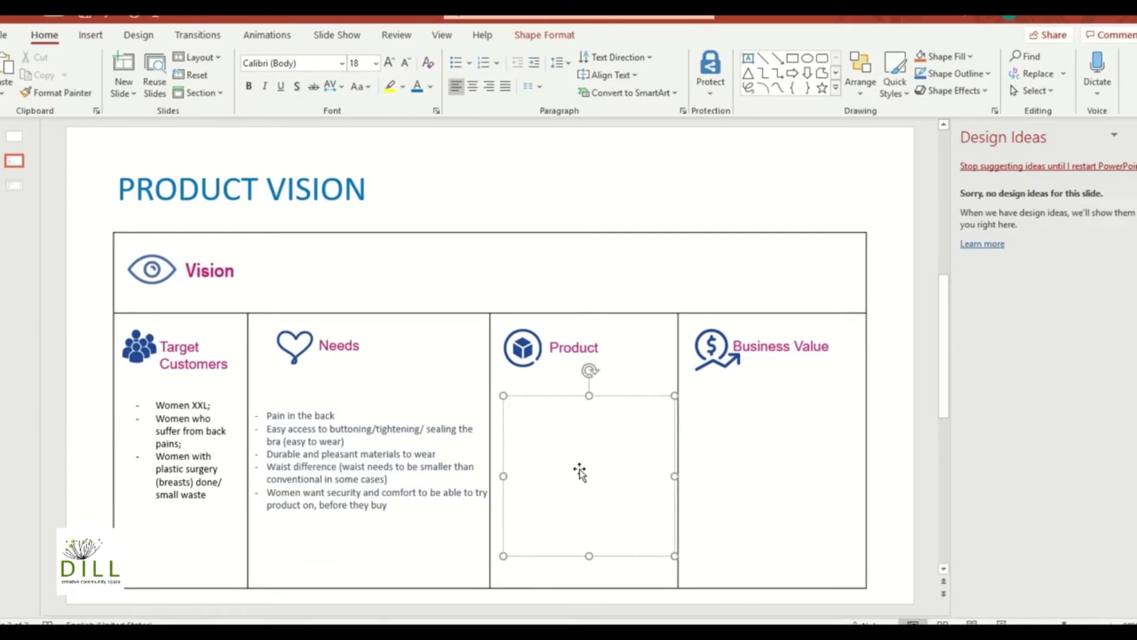
type("-")
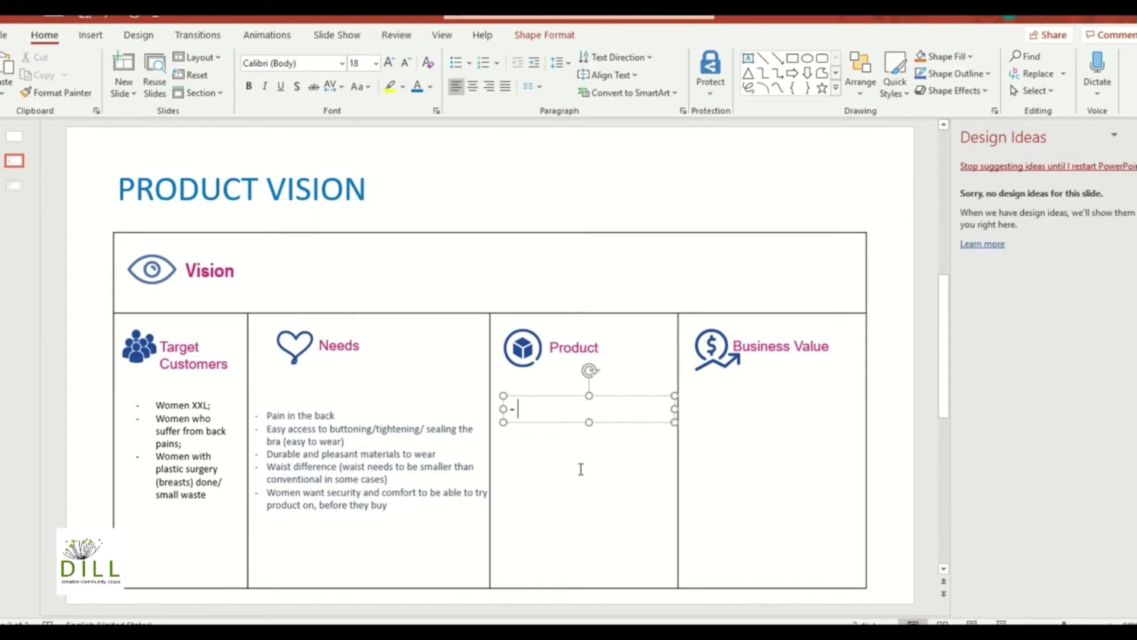
type("The pro")
key("ctrl+z")
type("uses the")
type(" ma")
type("ter")
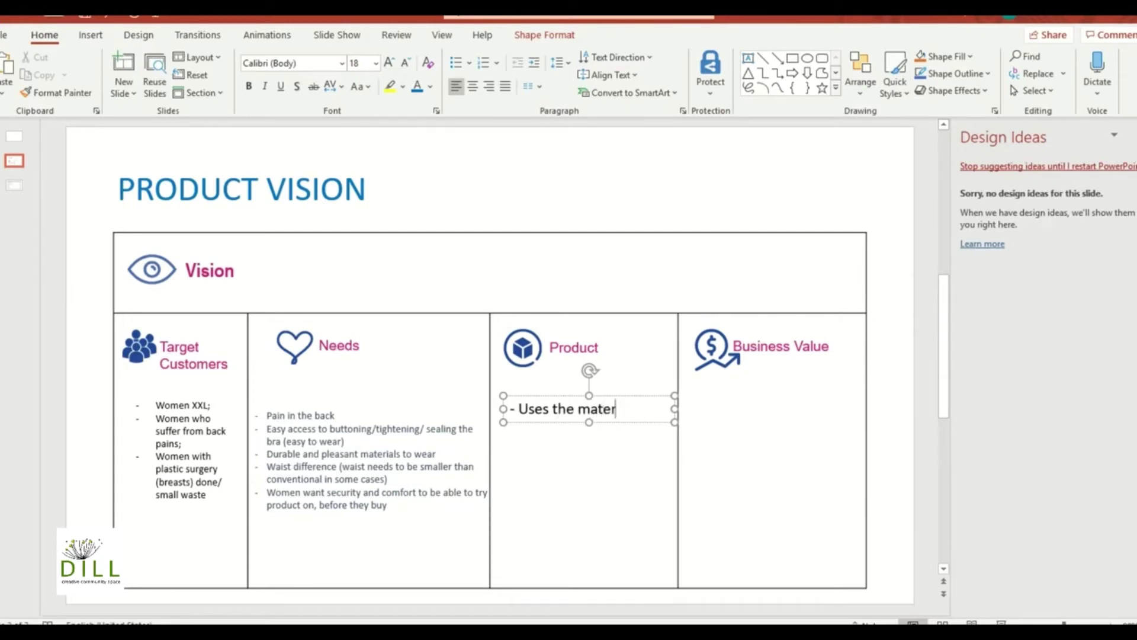
type("ial from patagona")
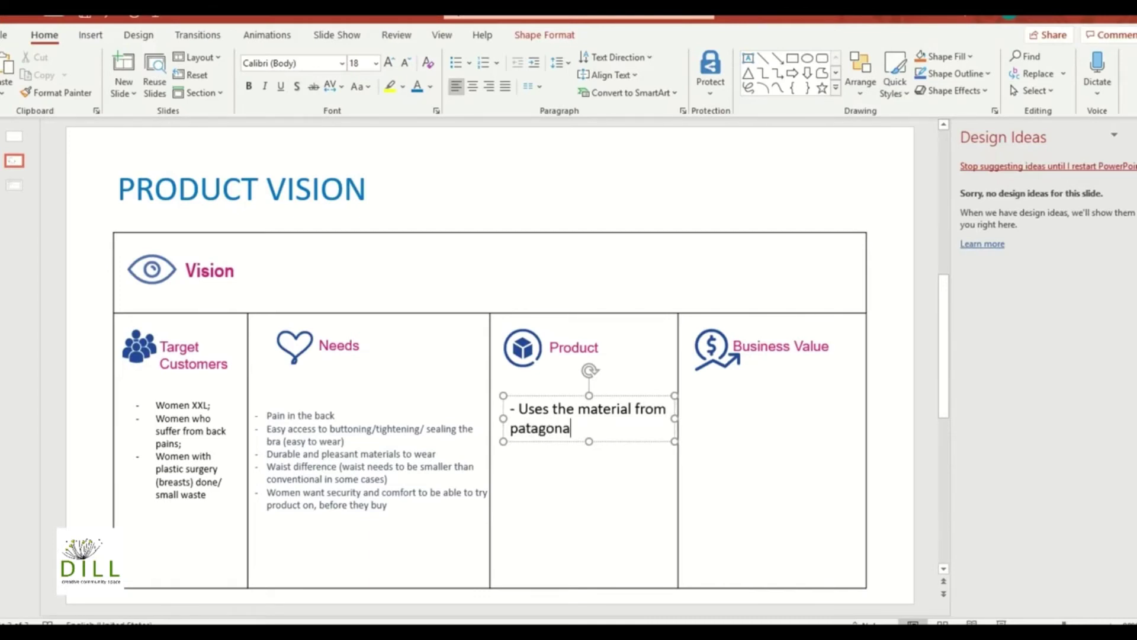
Step: Finish the bullet: very easy to clean, silk strap ons, locks and unlocks with fingerprint
key("BackSpace")
type("o")
key("BackSpace")
type("ia, ver")
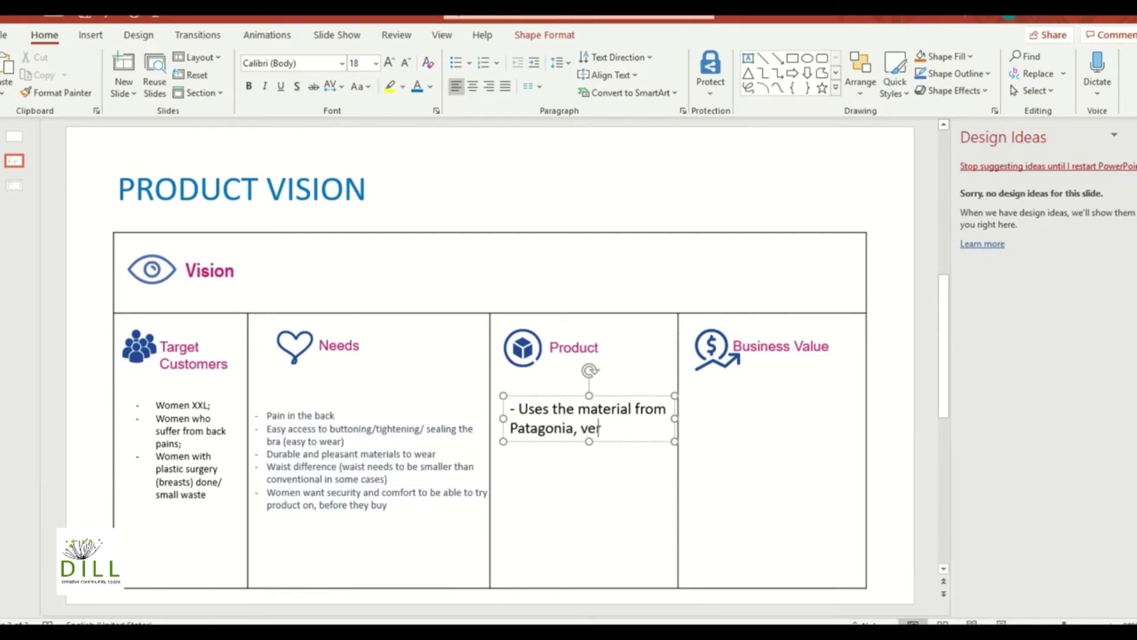
type("y easy to clean, has silk strap ons, locks with")
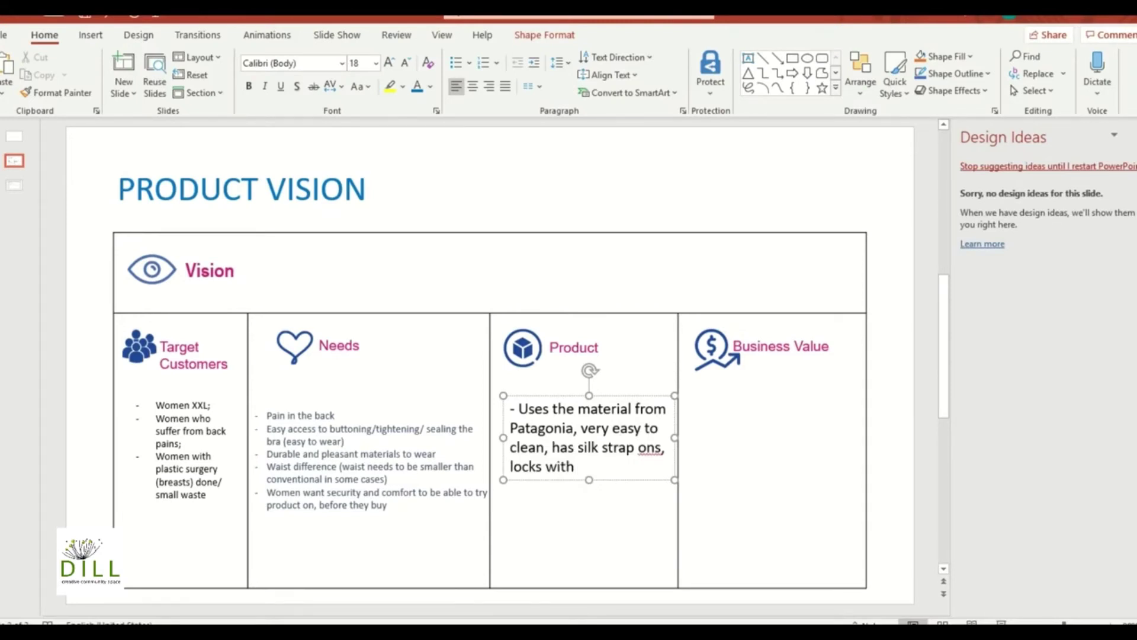
key("BackSpace")
key("BackSpace")
key("BackSpace")
key("BackSpace")
key("BackSpace")
type("and up")
key("BackSpace")
type("nlocks with")
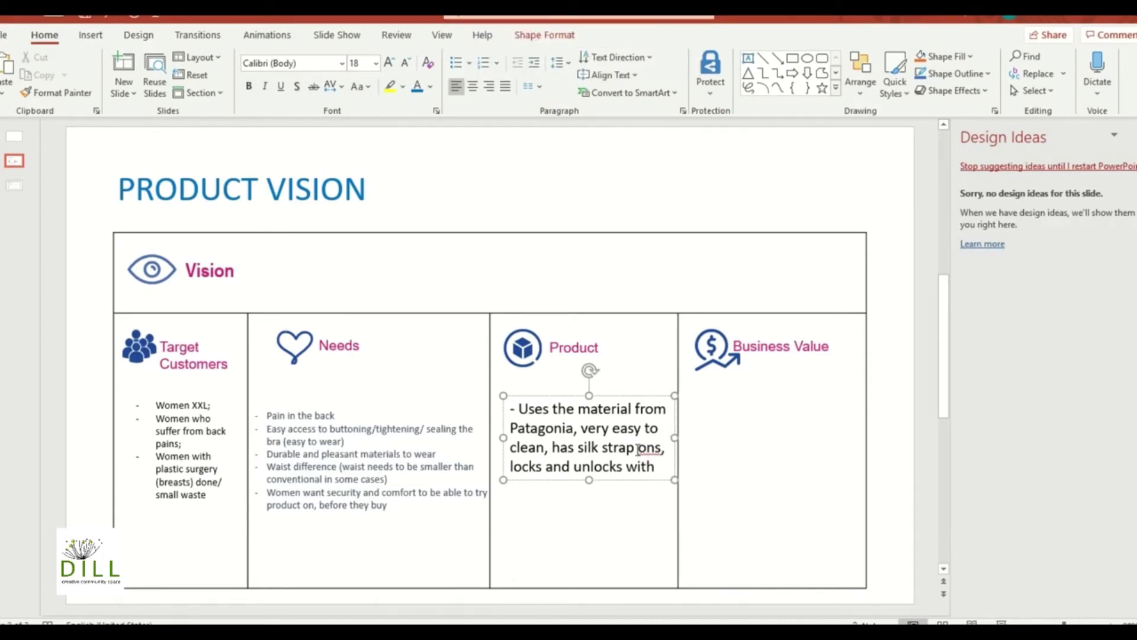
type("fingerpr")
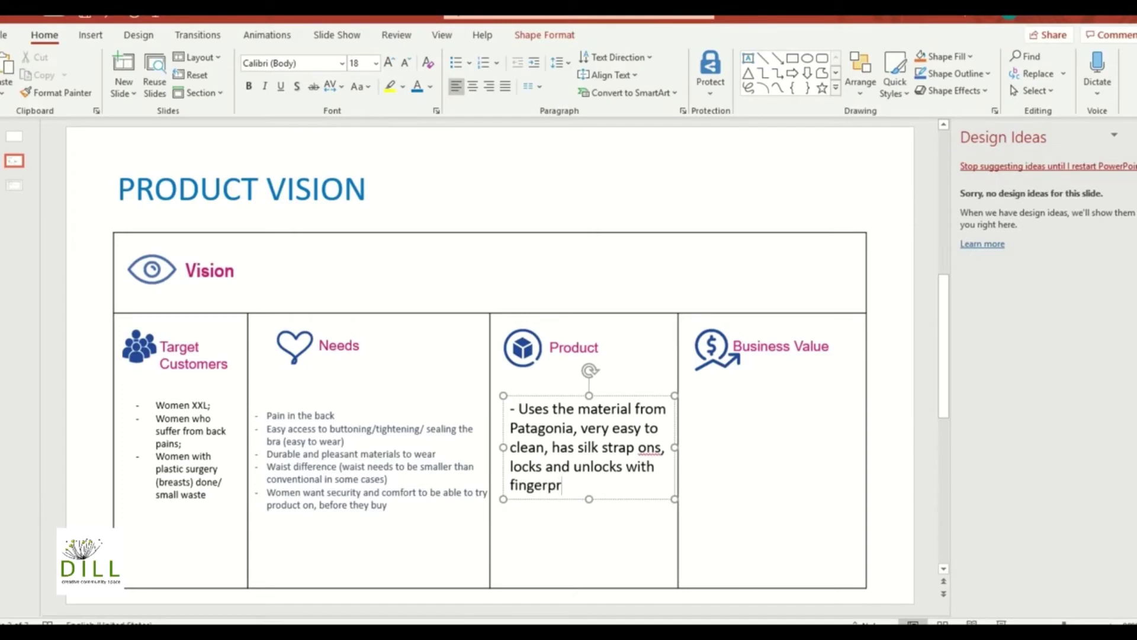
type("int")
type(".")
Step: Add a Product bullet about a secure application working on decentralized internet
key("Return")
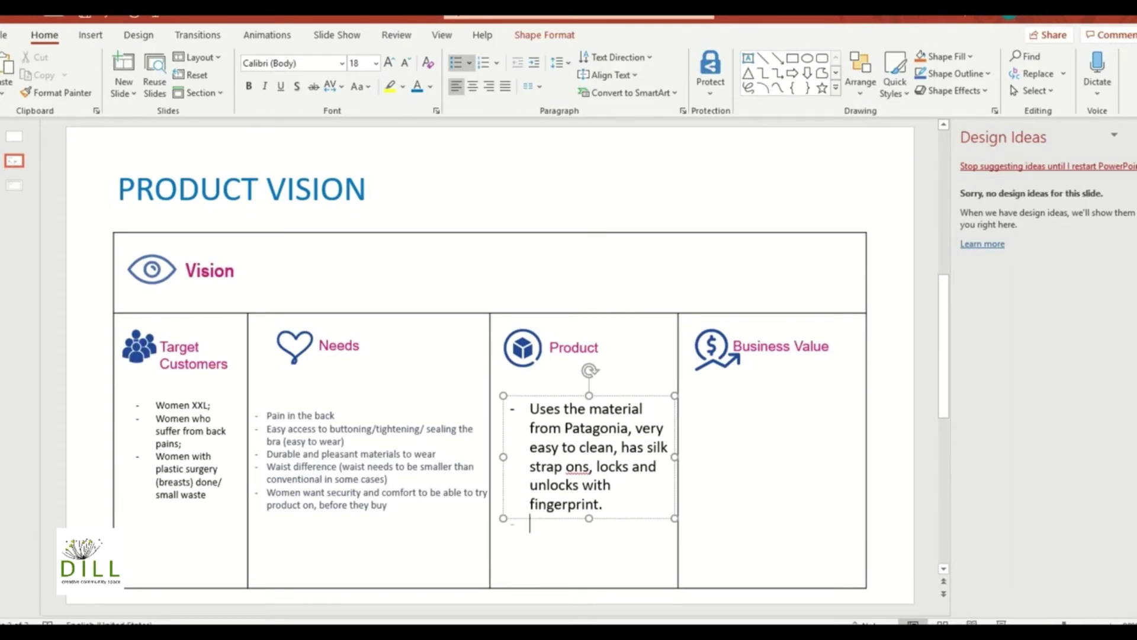
type("the")
type("pro")
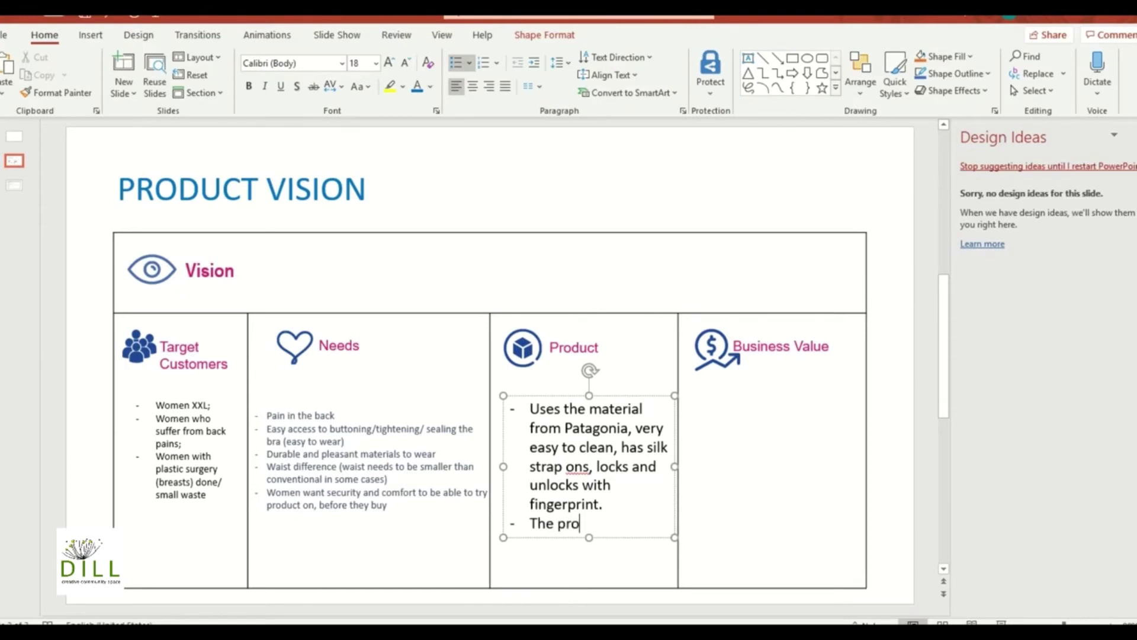
type("duct includes ")
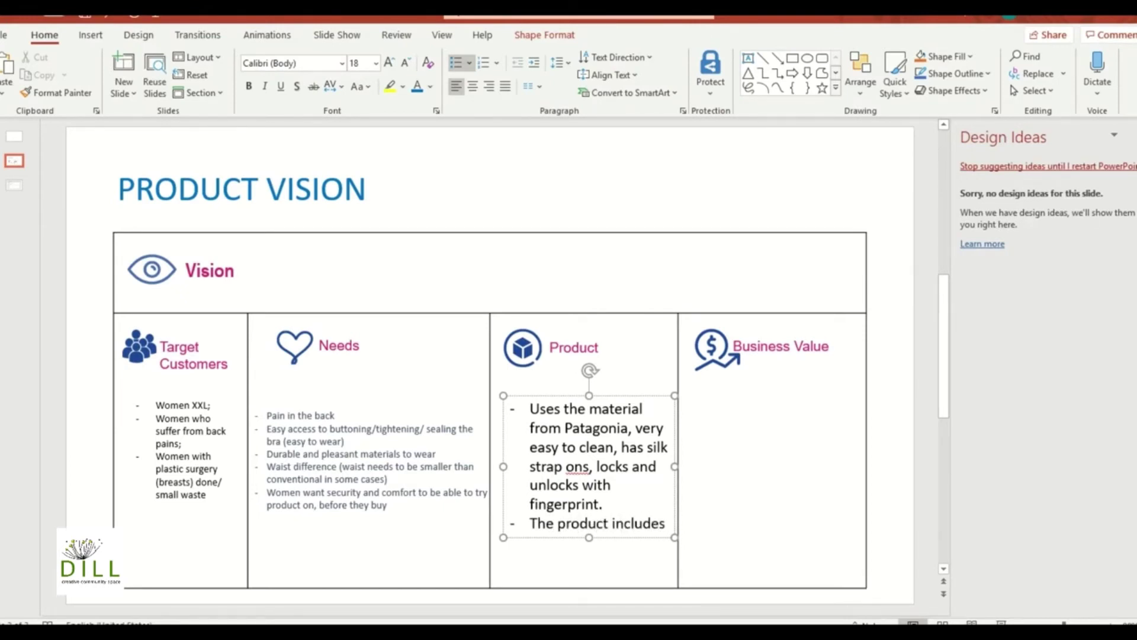
type("an applicati")
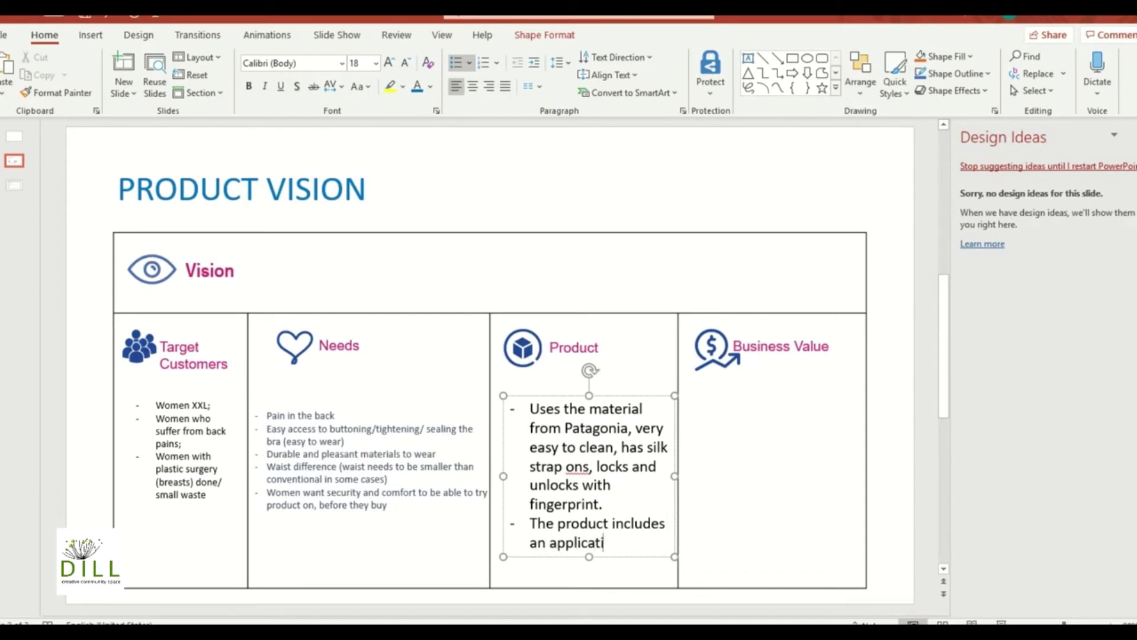
type("on that is secure")
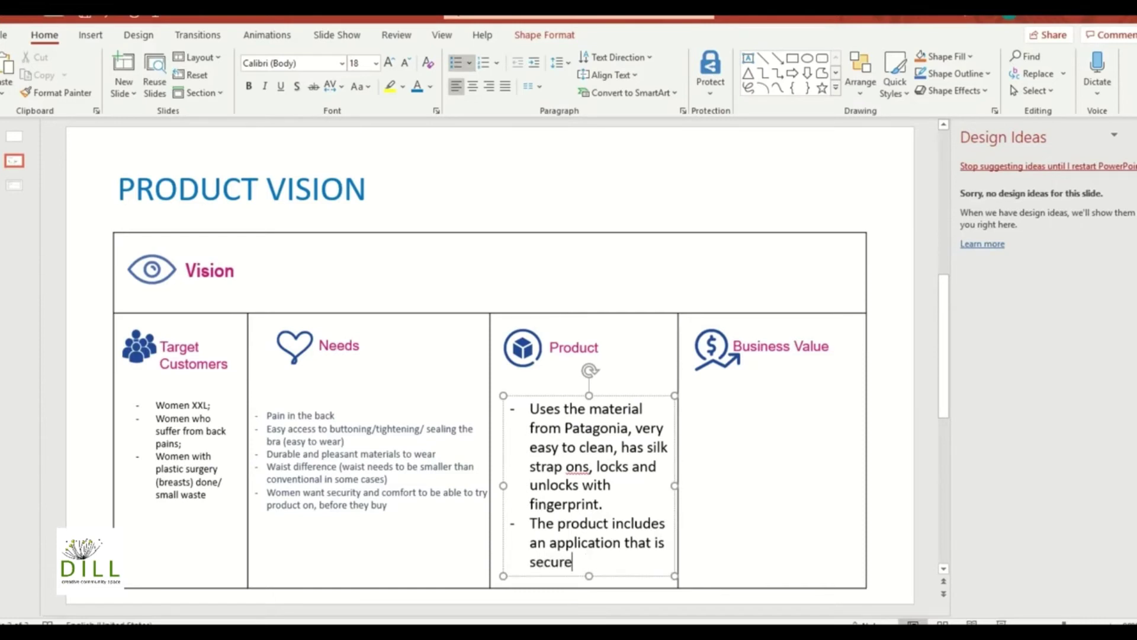
type(", works on dece")
type("ntra")
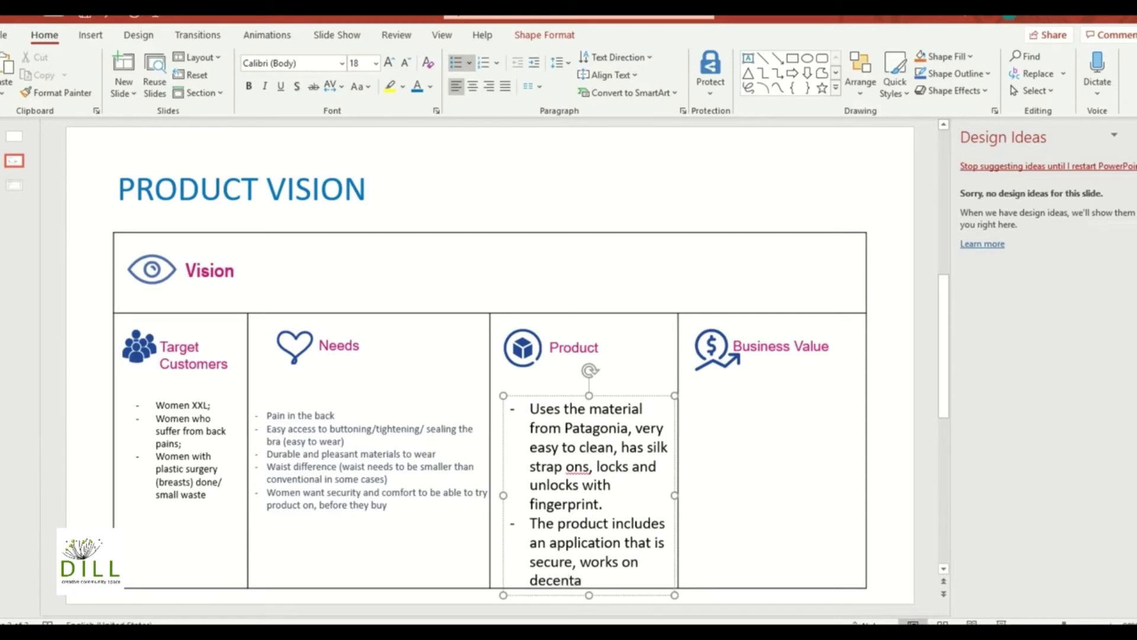
key("BackSpace")
type("ralized internet,")
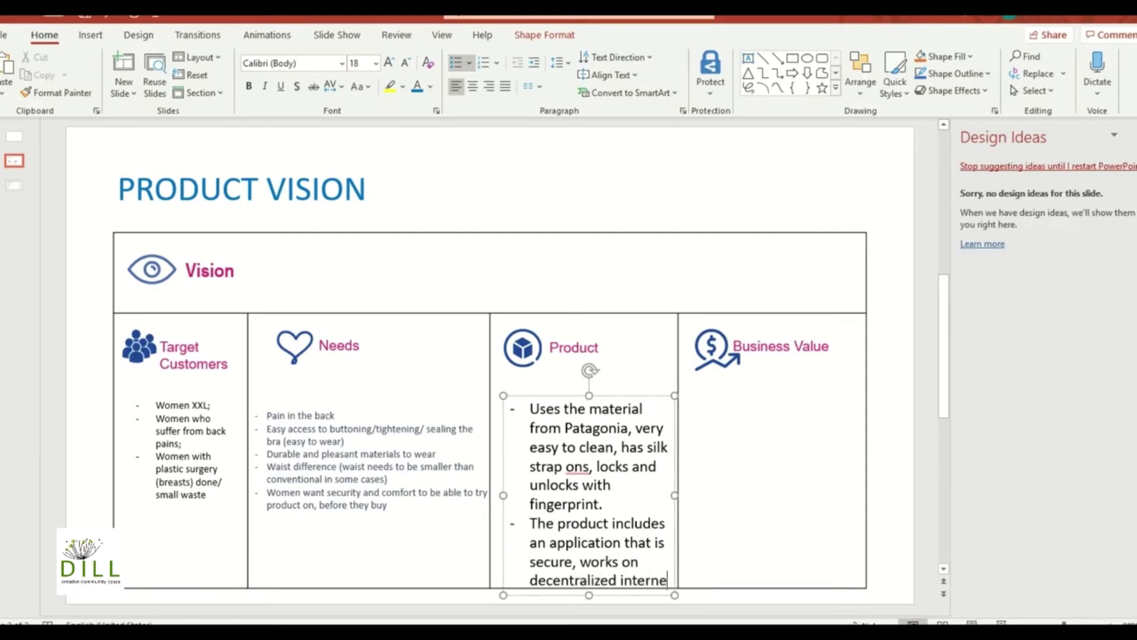
Step: Add a bullet: customers scan chest and waist with the app and are shown size-matched bras
key("Return")
type("A customer is able to")
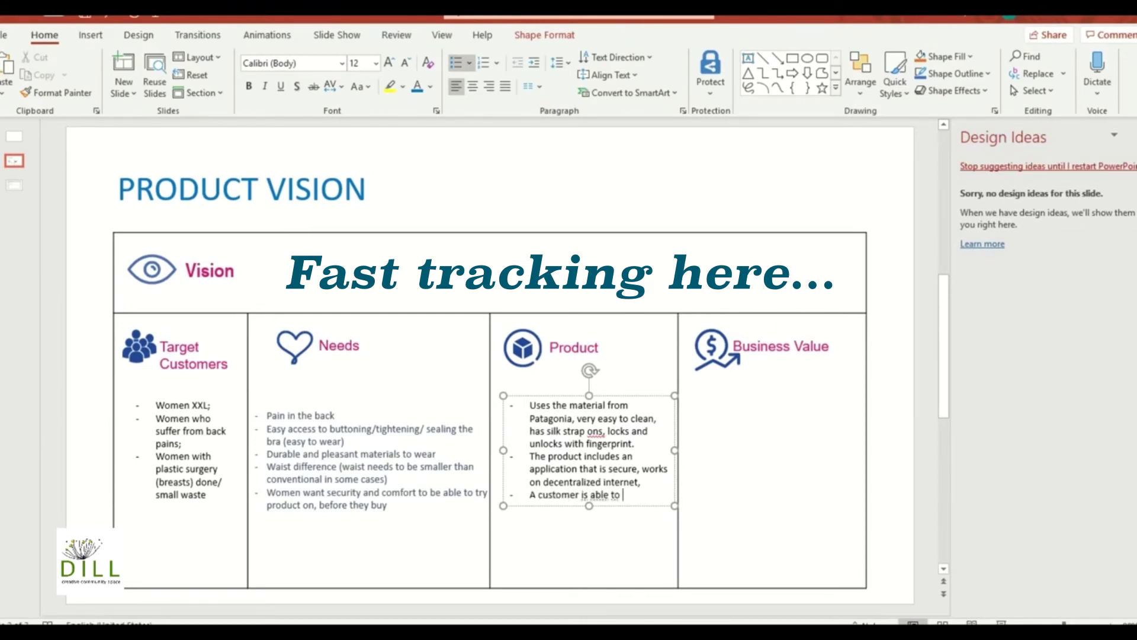
type(" scan the chest")
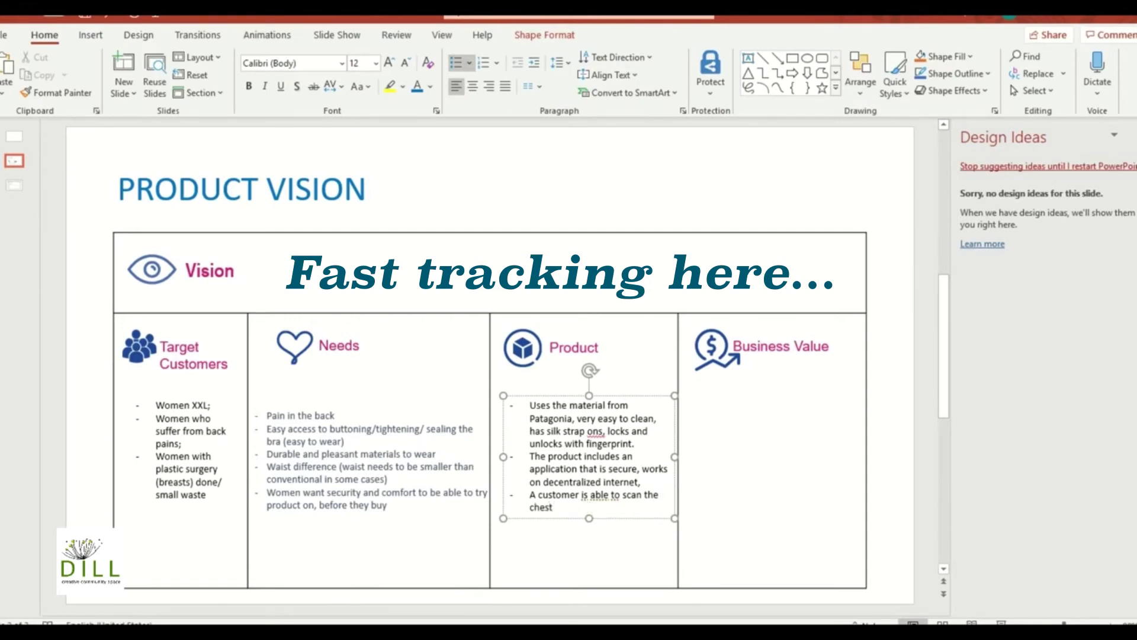
type(" and waist ")
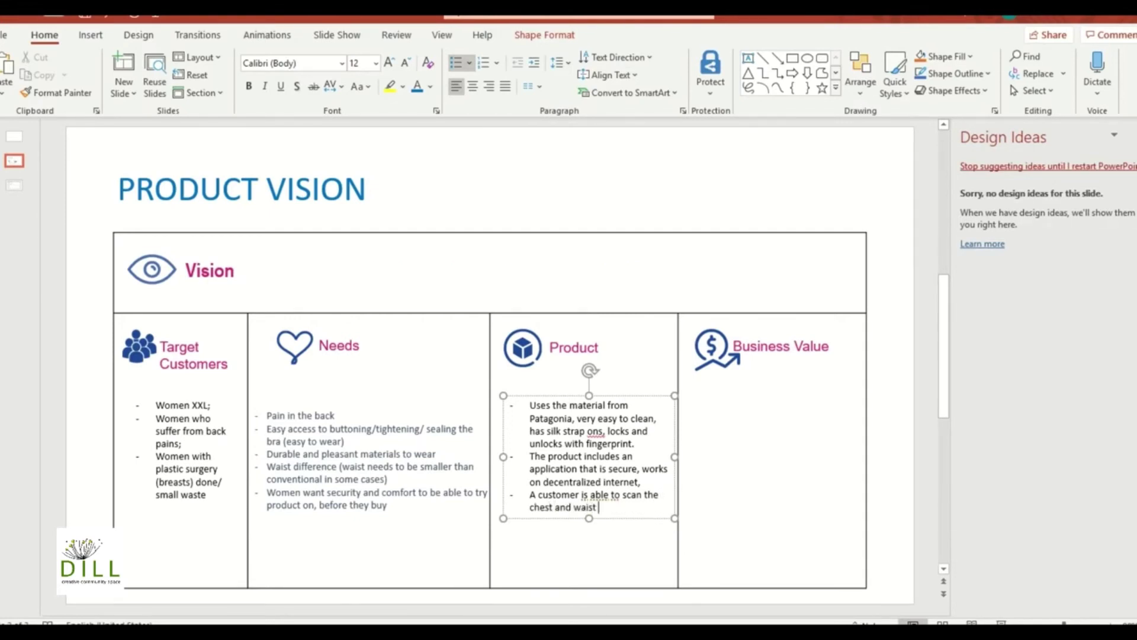
type("with the help of the app")
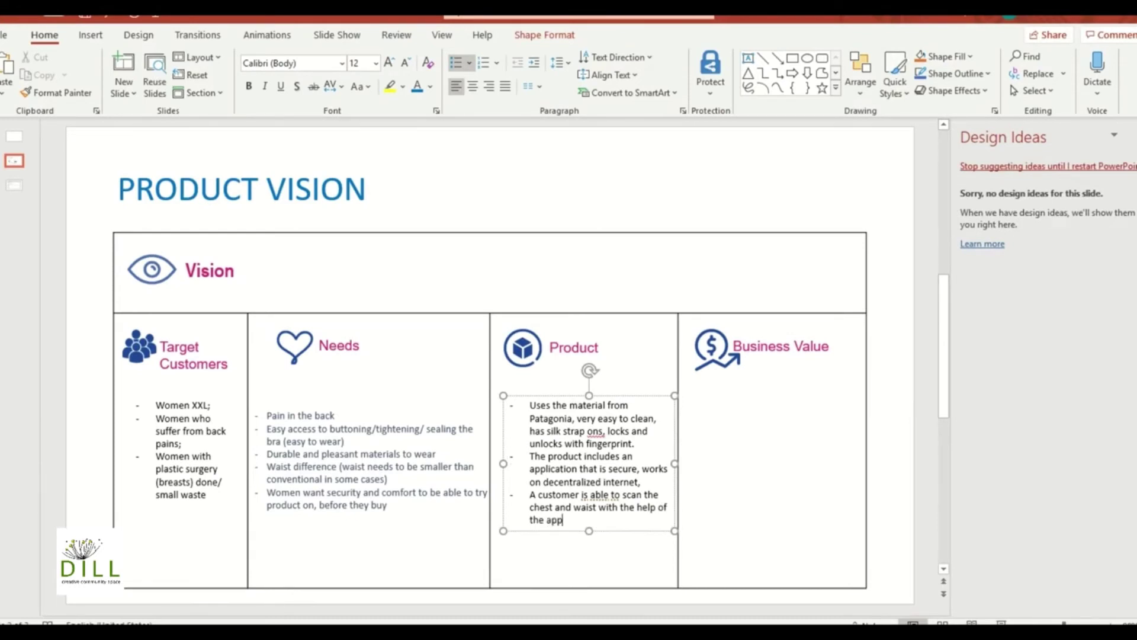
type(" and a")
type(" bras of")
type(" the ri")
key("BackSpace")
key("BackSpace")
type("customer's s")
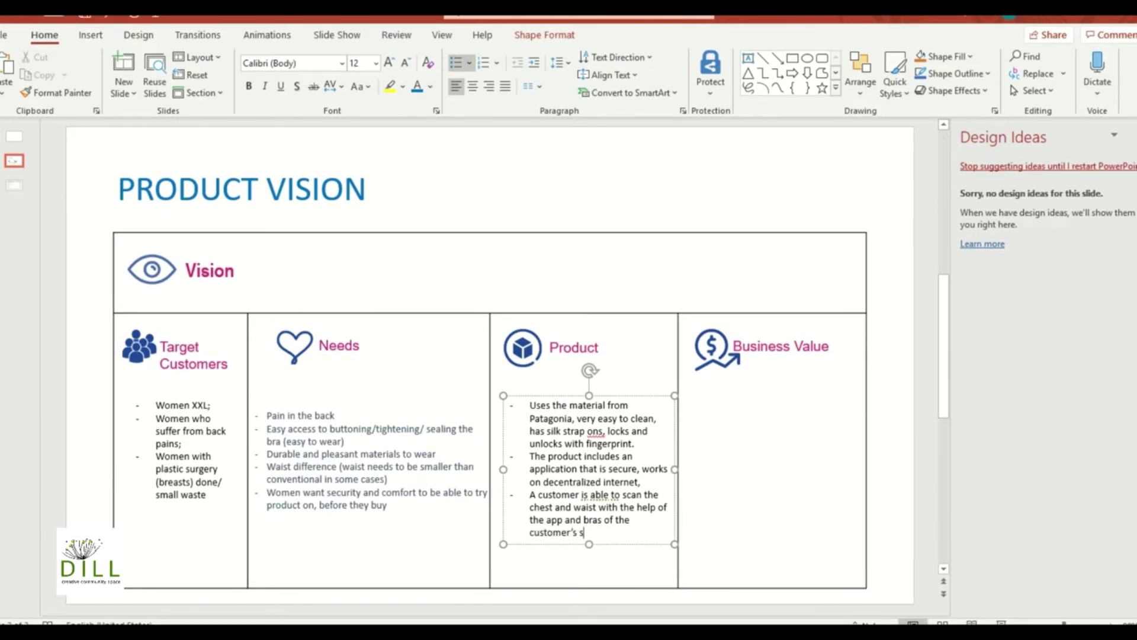
type("ize will be offered and show")
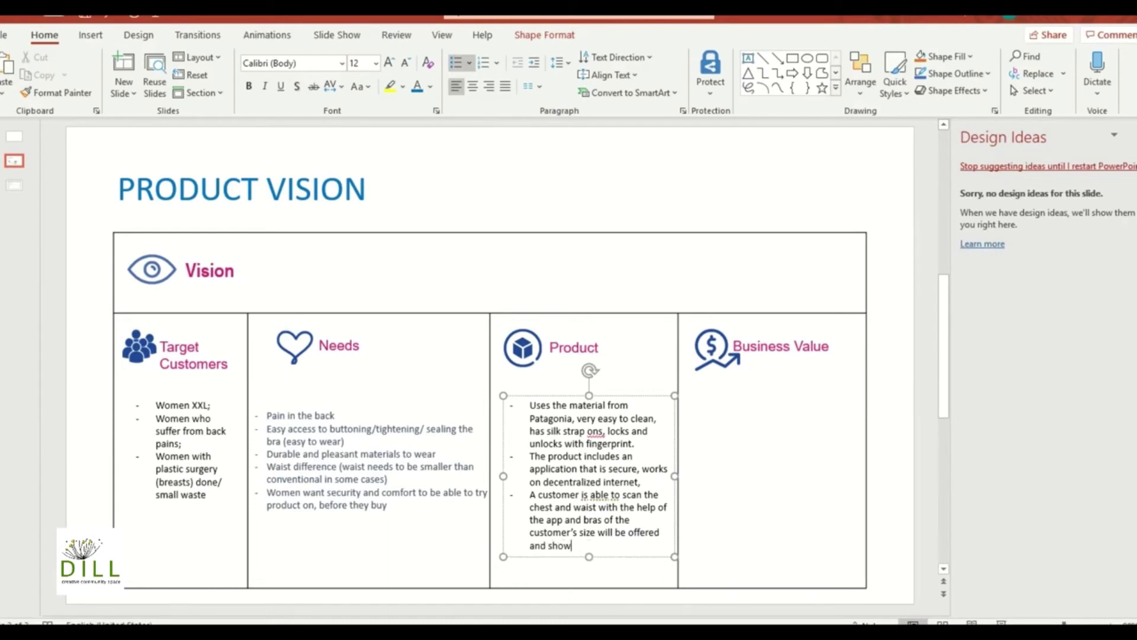
type("n to the user.")
Step: Draw a Business Value text box and add the bullet '- decrease the amount of time for shopping'
left_click(705, 425)
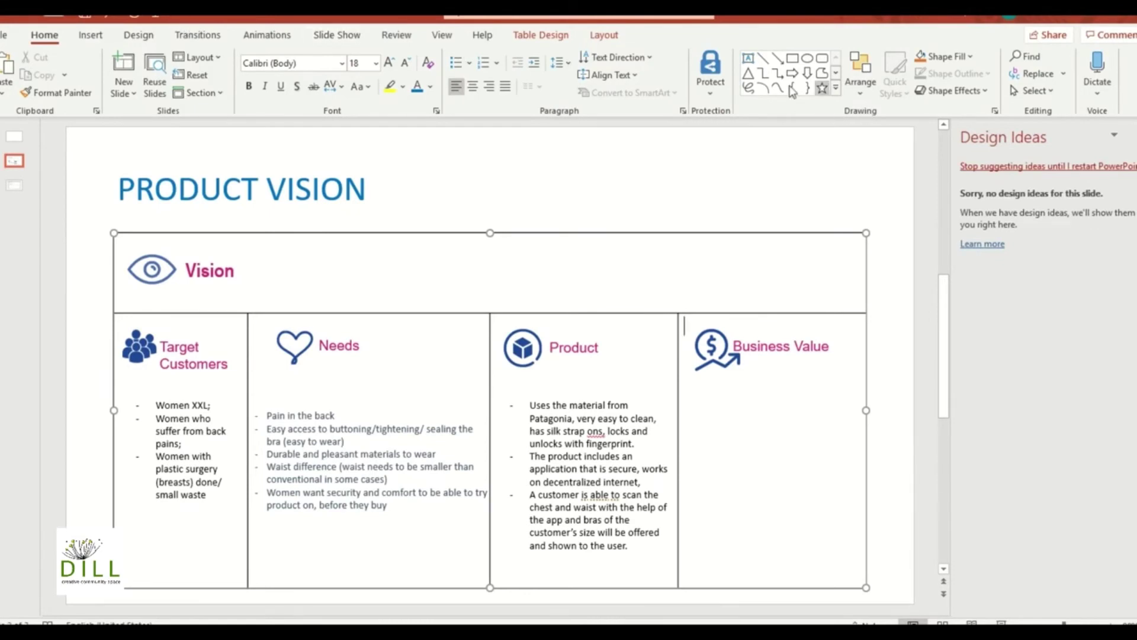
left_click(90, 34)
left_click(763, 72)
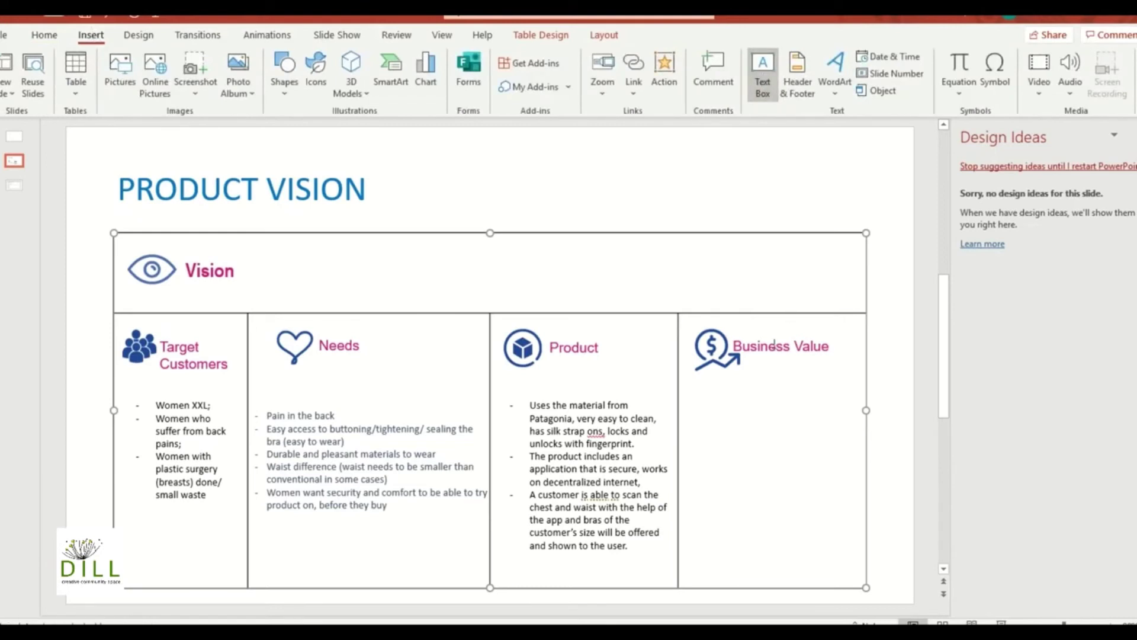
left_click_drag(704, 407, 850, 567)
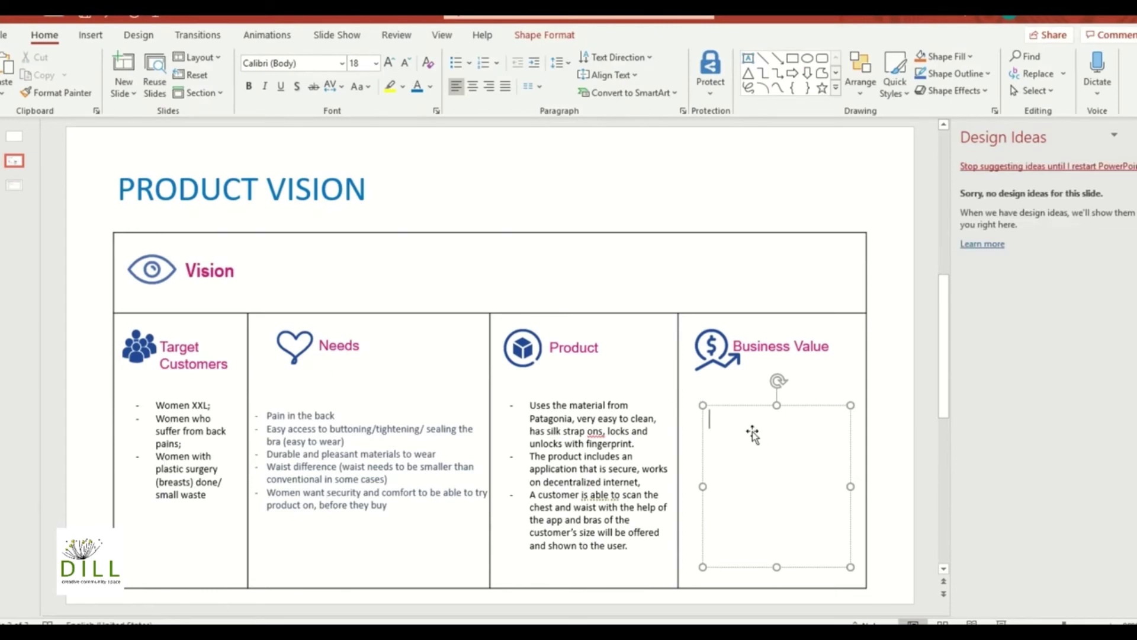
left_click_drag(757, 406, 754, 394)
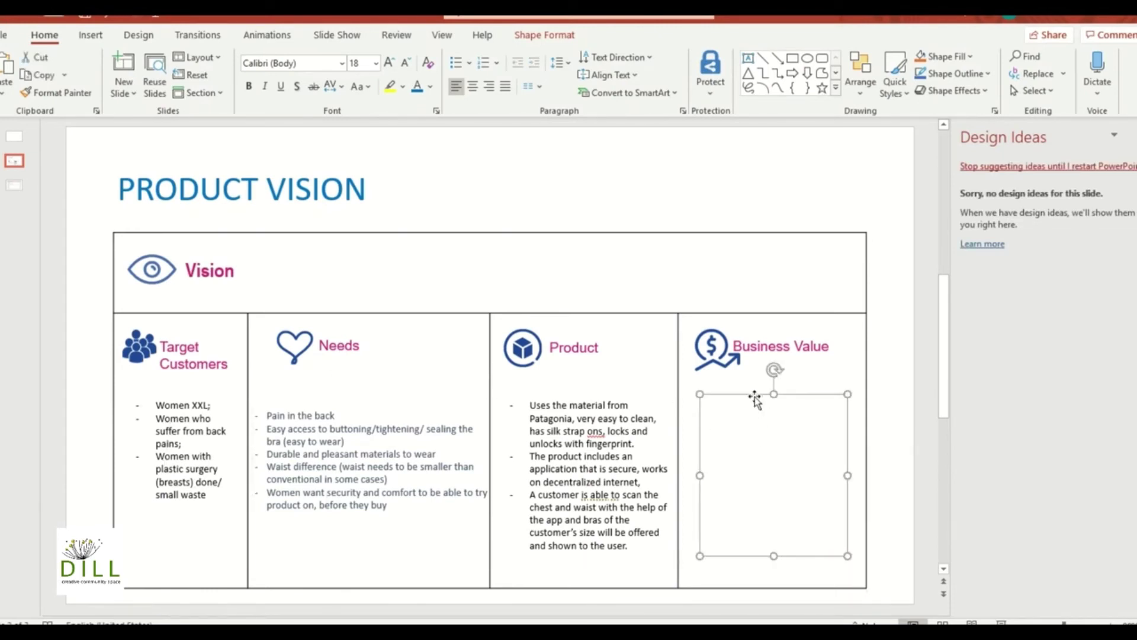
left_click(725, 421)
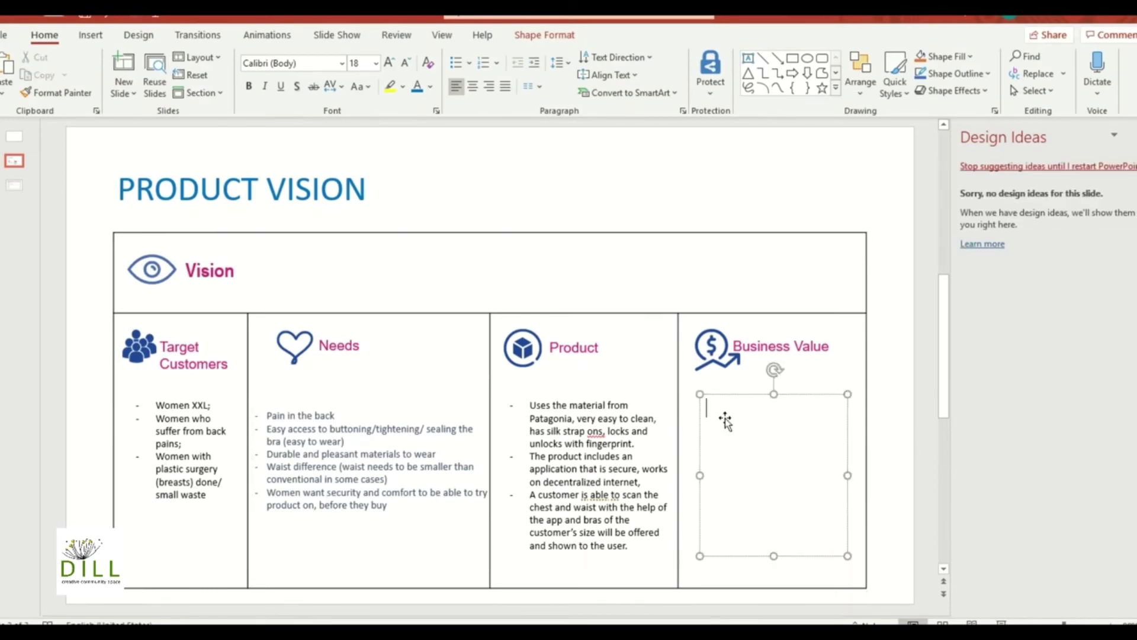
type("- decrease the")
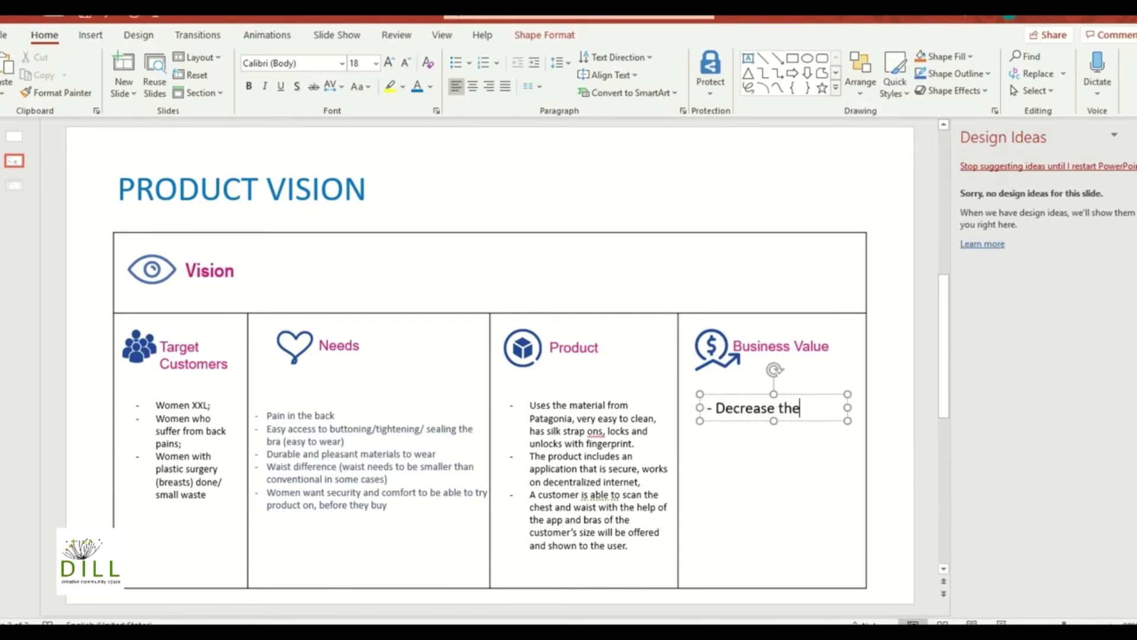
type(" amount of time")
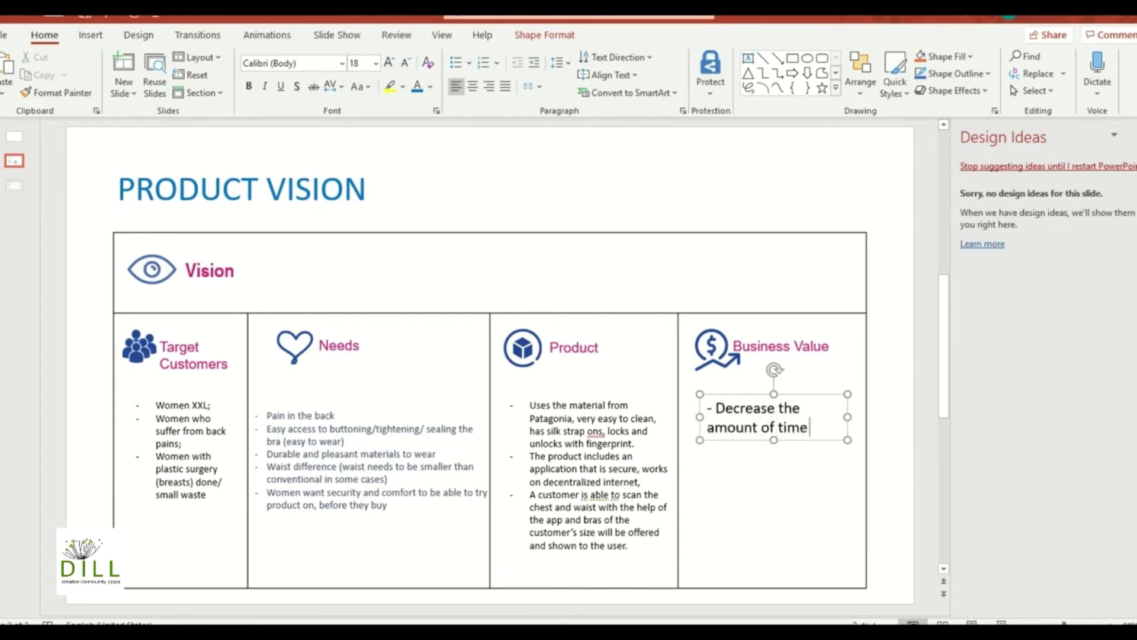
type(" for shop")
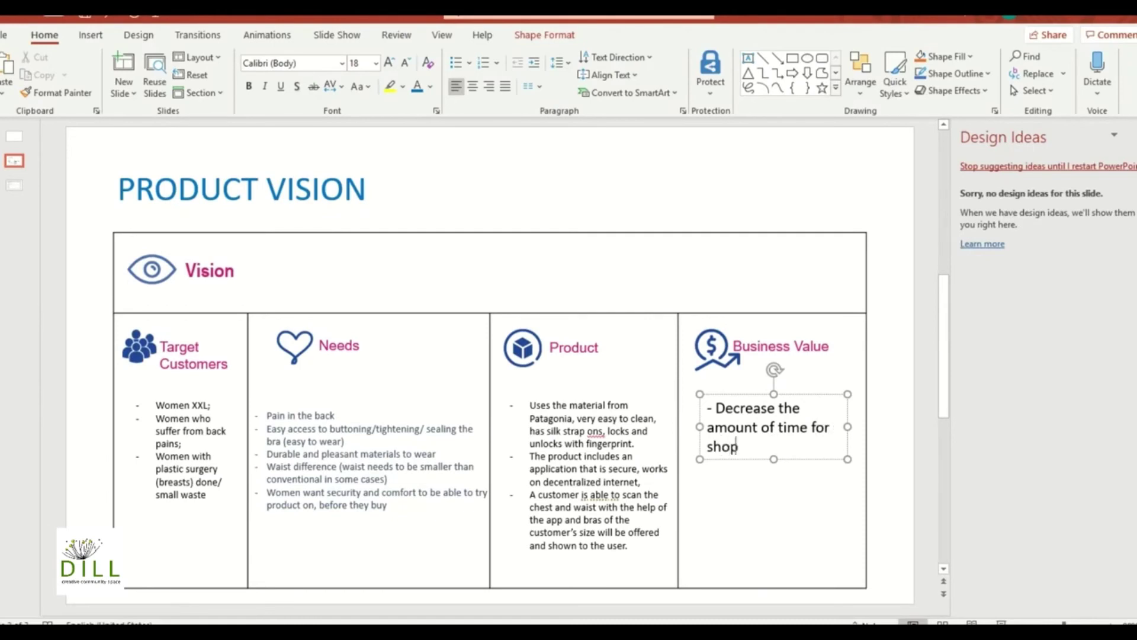
type("ping")
key("Return")
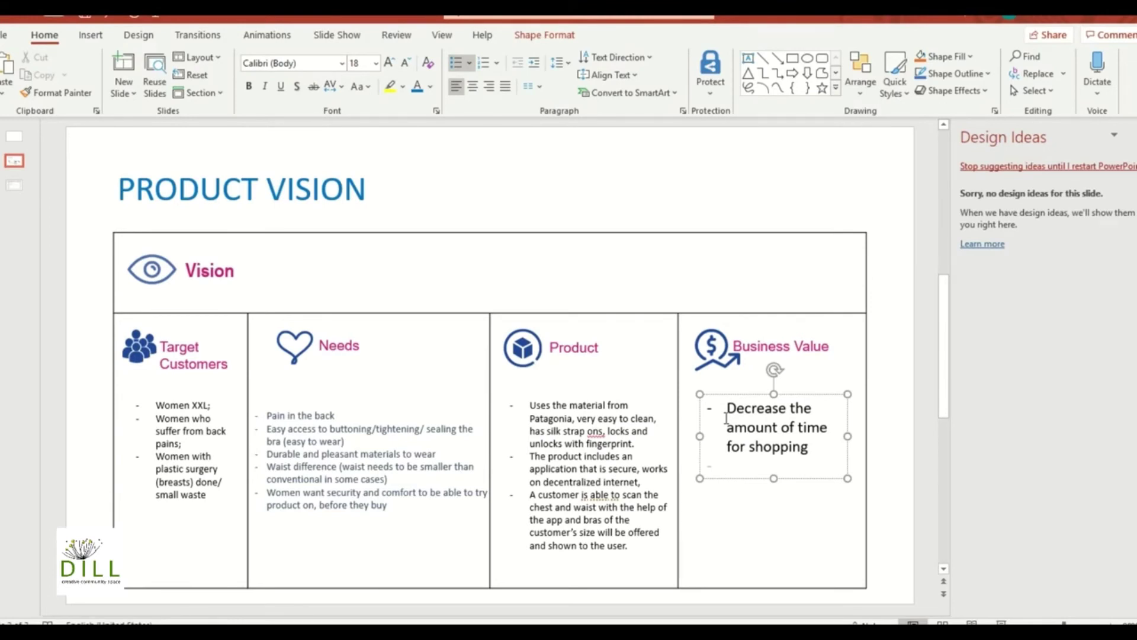
Step: Type 'Increase the customer satisfaction of the target audience by 50%' on the new bullet line
type("ing In")
type("crease the")
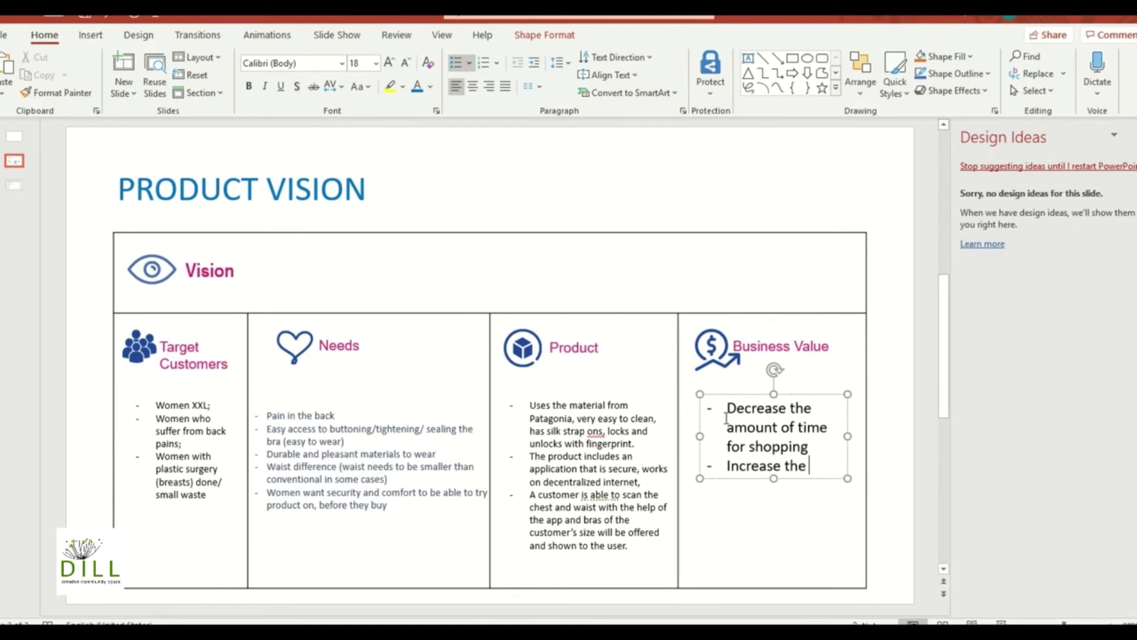
key("BackSpace")
key("BackSpace")
key("BackSpace")
key("BackSpace")
key("BackSpace")
key("BackSpace")
key("BackSpace")
key("BackSpace")
key("BackSpace")
key("BackSpace")
key("BackSpace")
type("crease the customer")
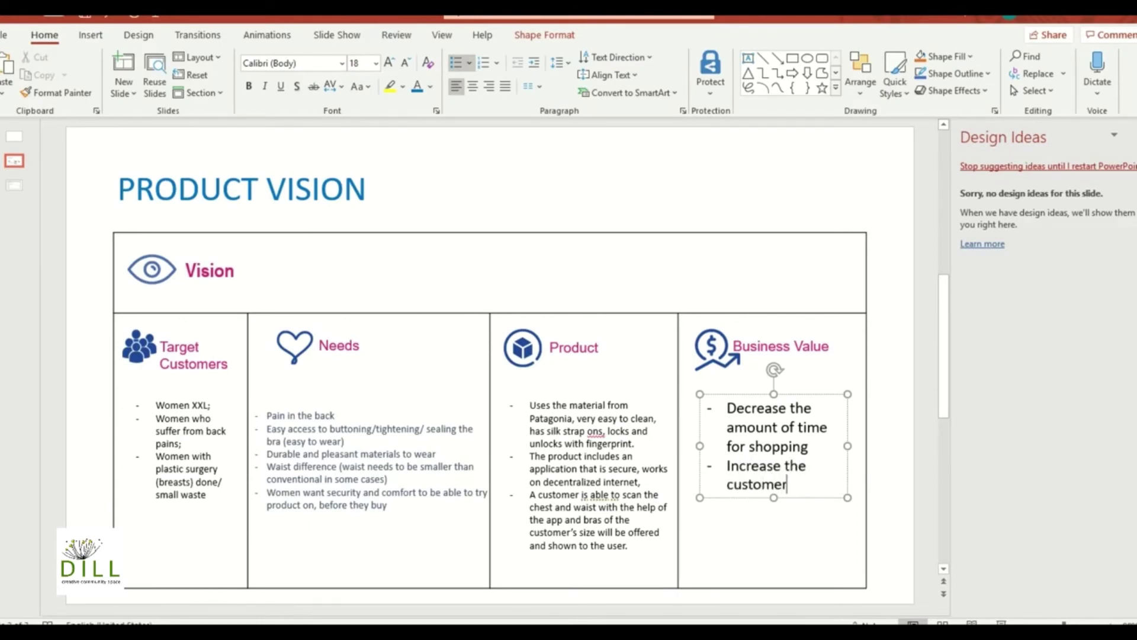
type(" satisfaction")
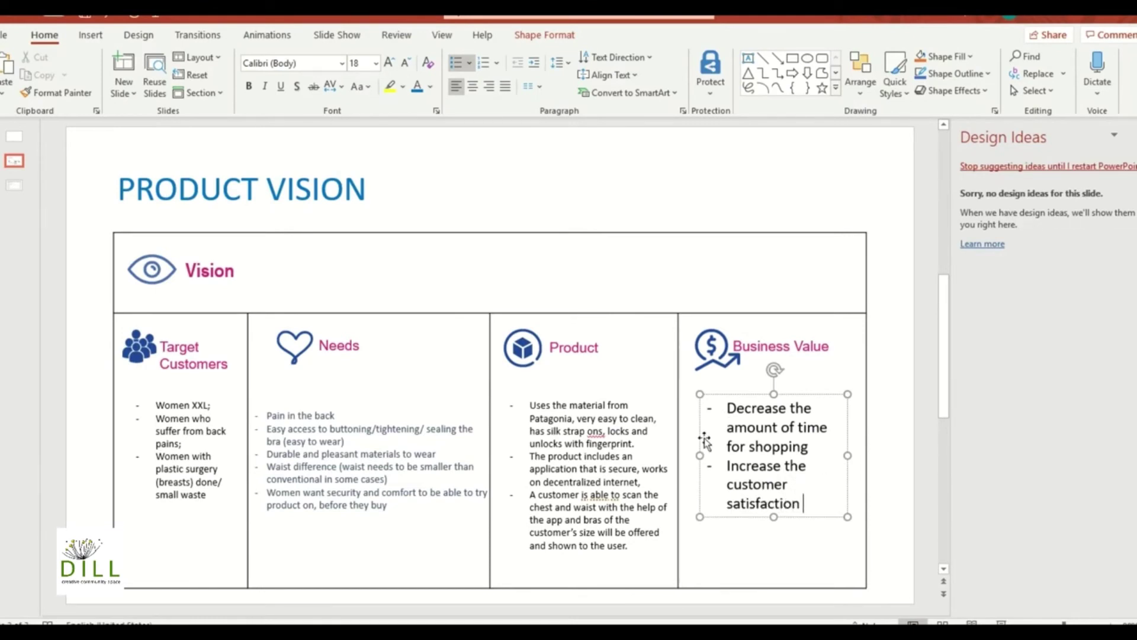
type(" of the ta")
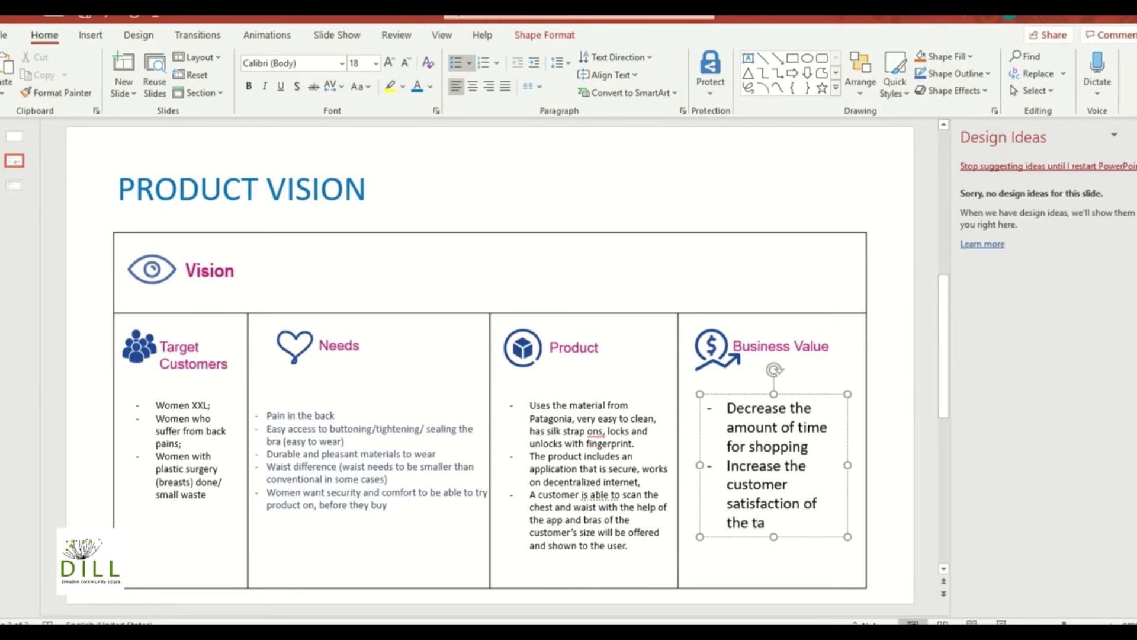
type("rget audience by ")
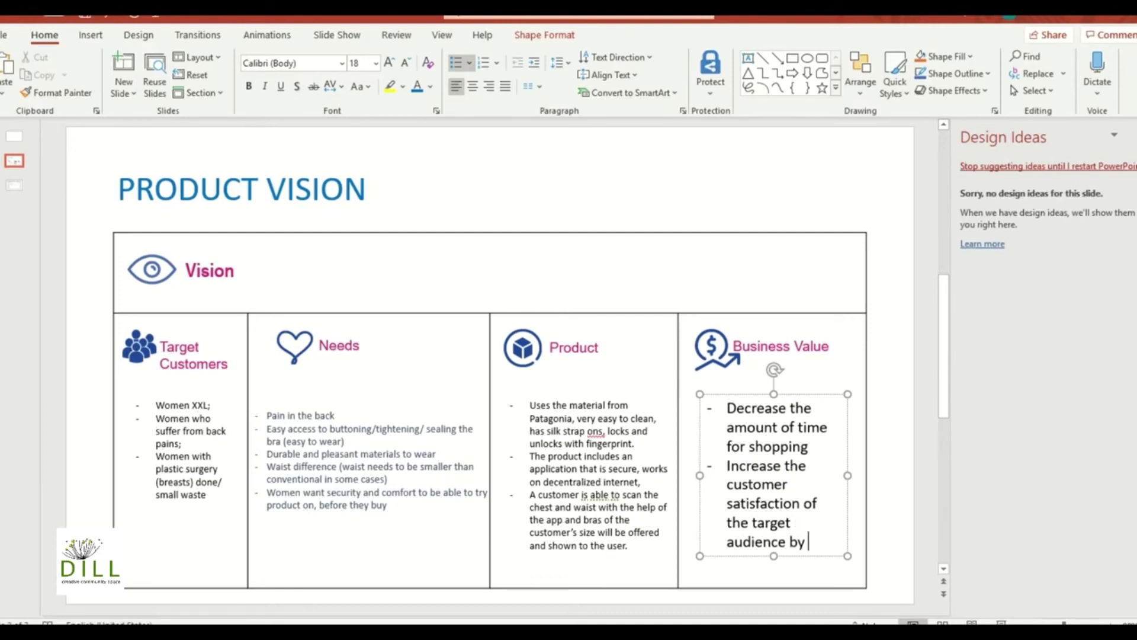
type("%")
key("BackSpace")
type("50%")
Step: Draw a text box across the Vision row and begin the statement 'We enable women to shop in a better…'
left_click(333, 277)
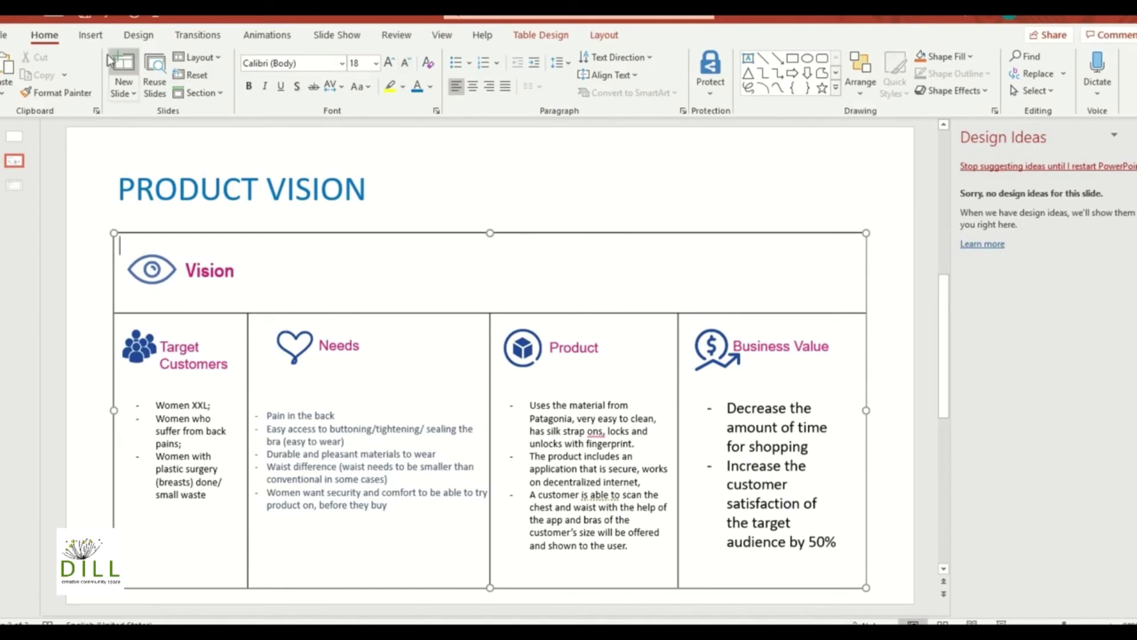
left_click(91, 35)
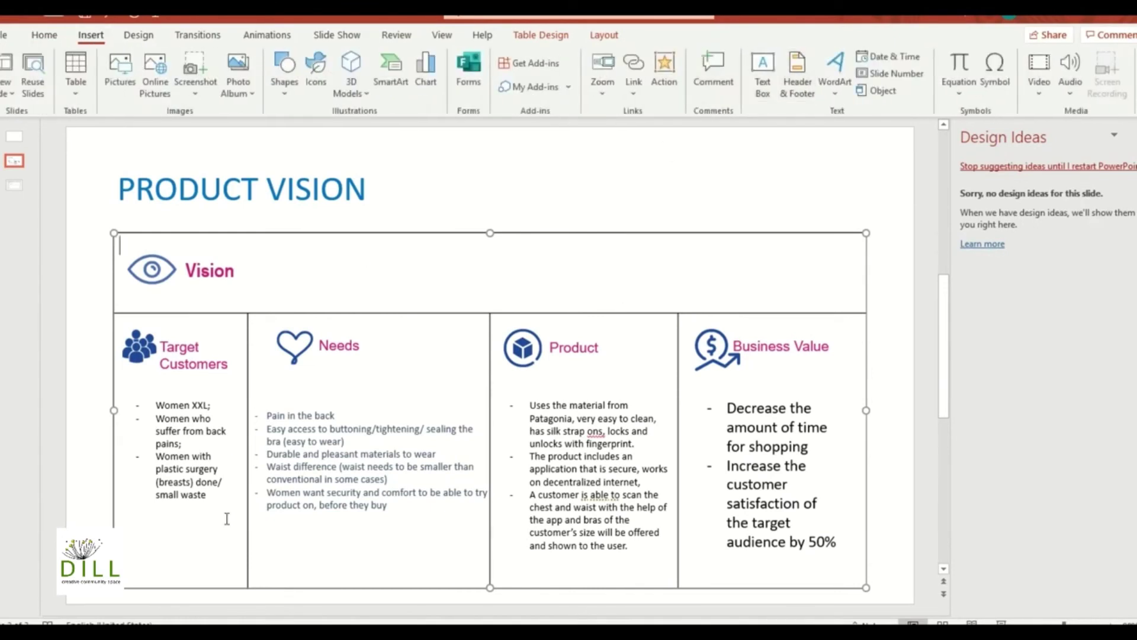
left_click(763, 77)
mouse_move(260, 254)
left_mouse_down()
mouse_move(367, 282)
mouse_move(848, 295)
left_mouse_up()
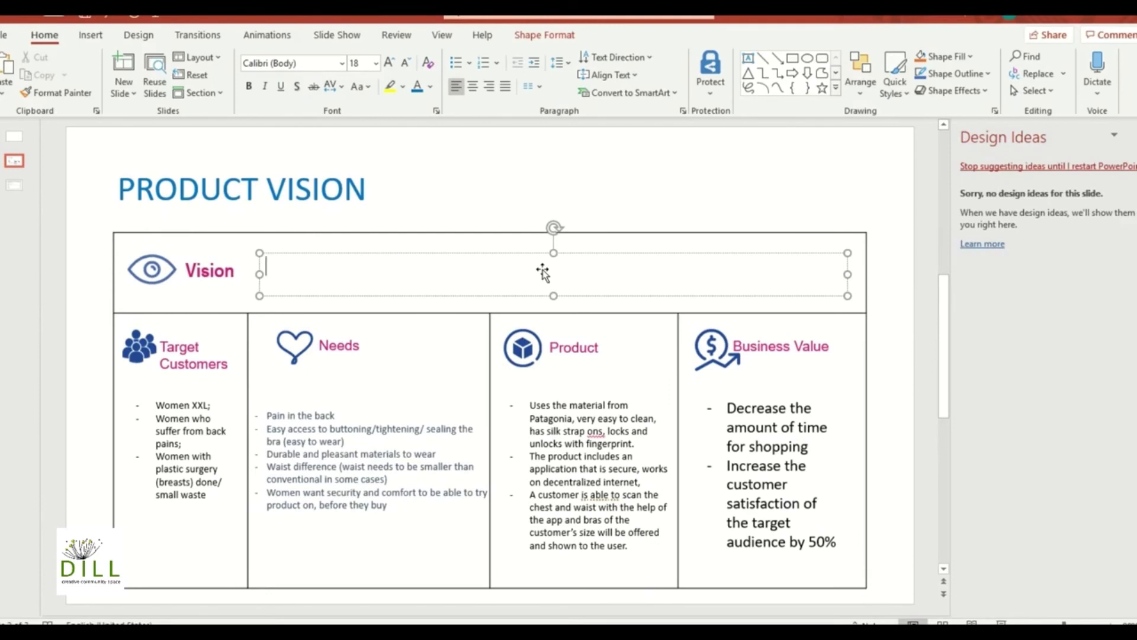
type("We ")
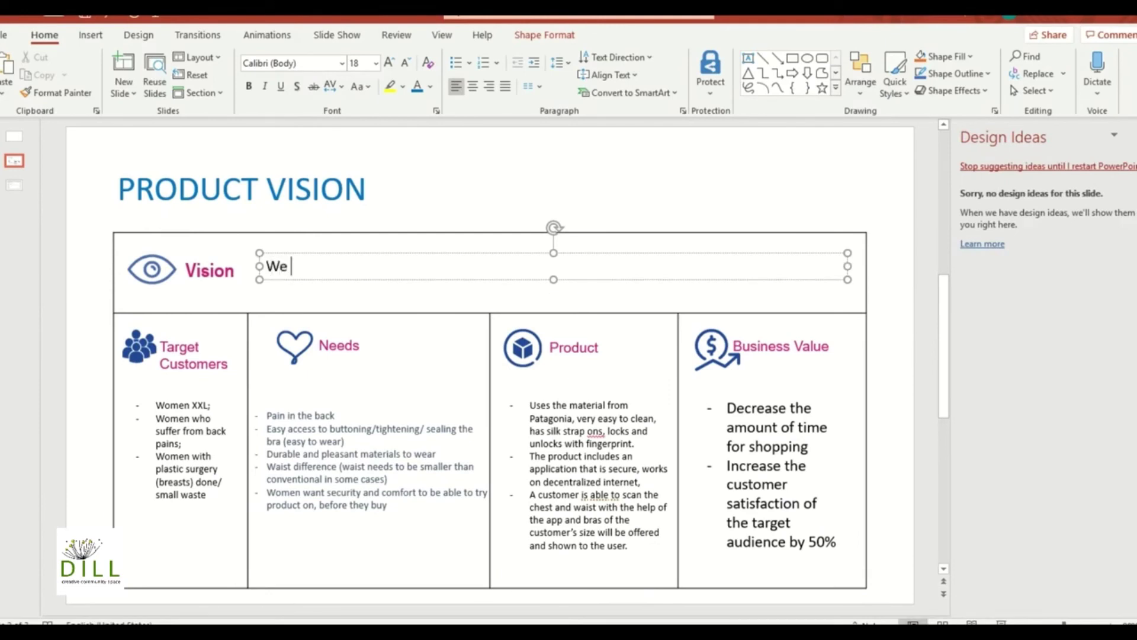
type("enable women ")
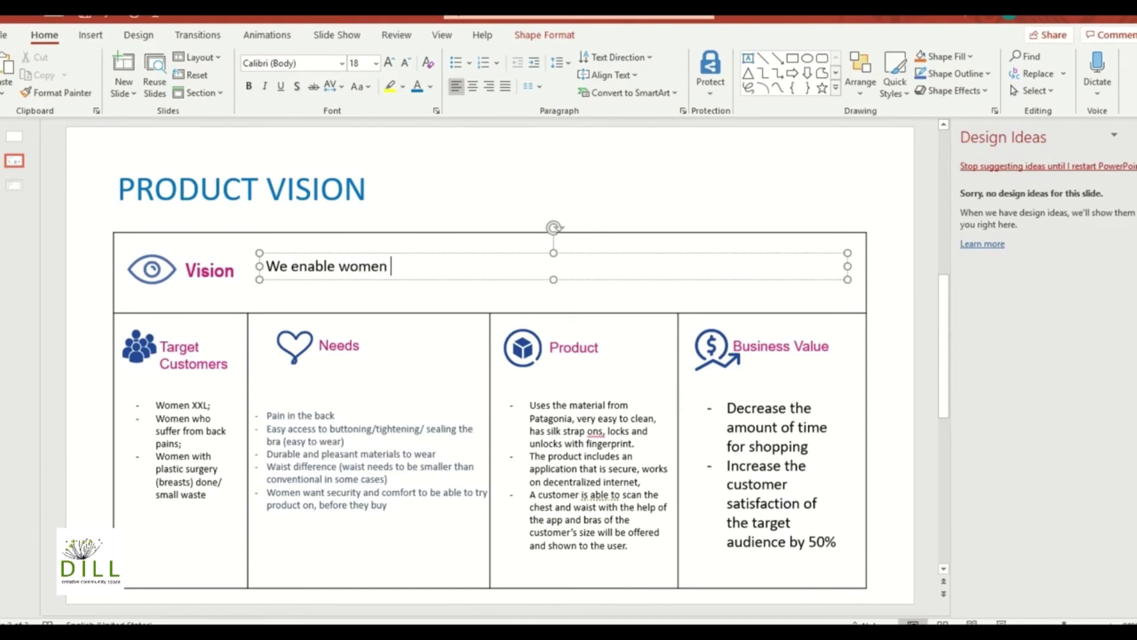
type("to shop in a b")
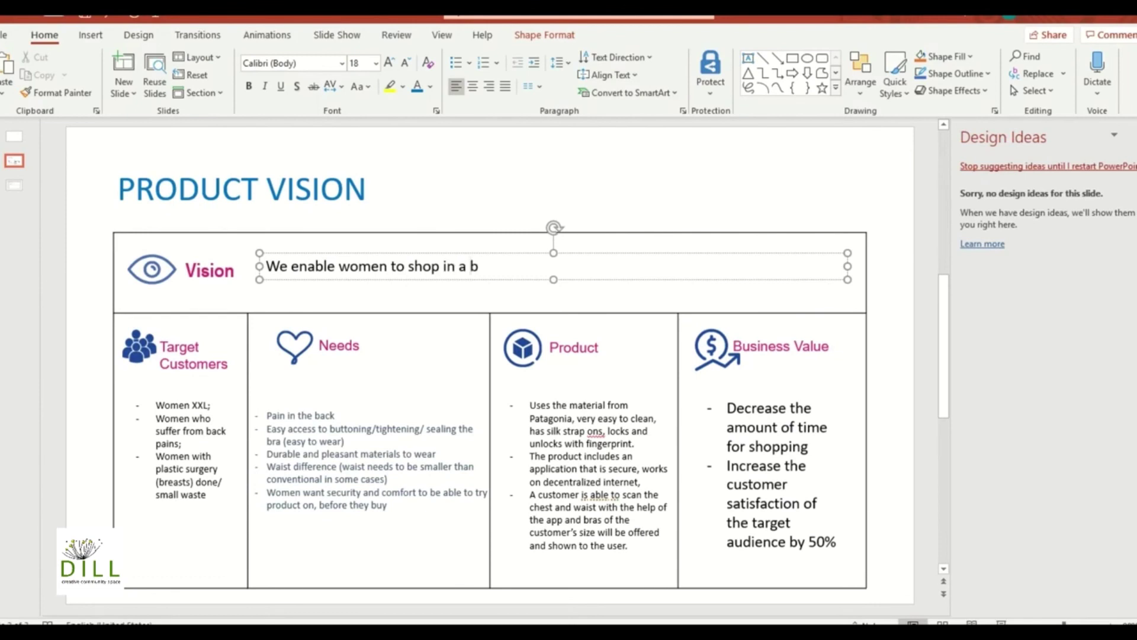
type("etter an")
Step: Complete the vision sentence: a safer, more customized way via an application offering products of her size and preference
key("BackSpace")
key("BackSpace")
key("BackSpace")
key("BackSpace")
key("BackSpace")
key("BackSpace")
key("BackSpace")
key("BackSpace")
key("BackSpace")
type("safer and more")
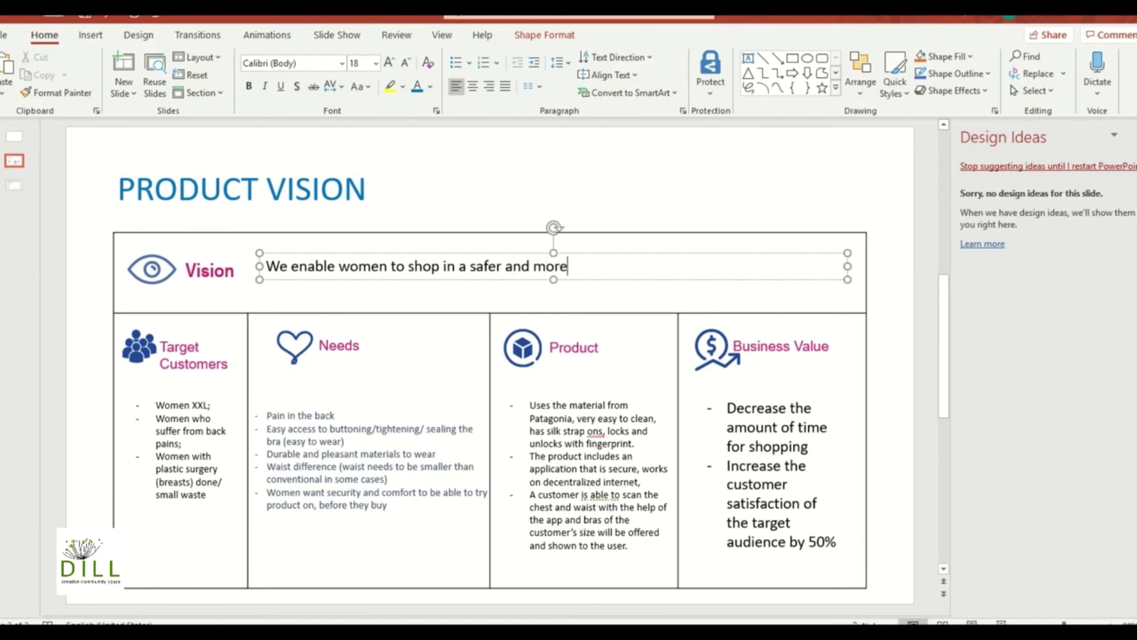
type(" customized wa")
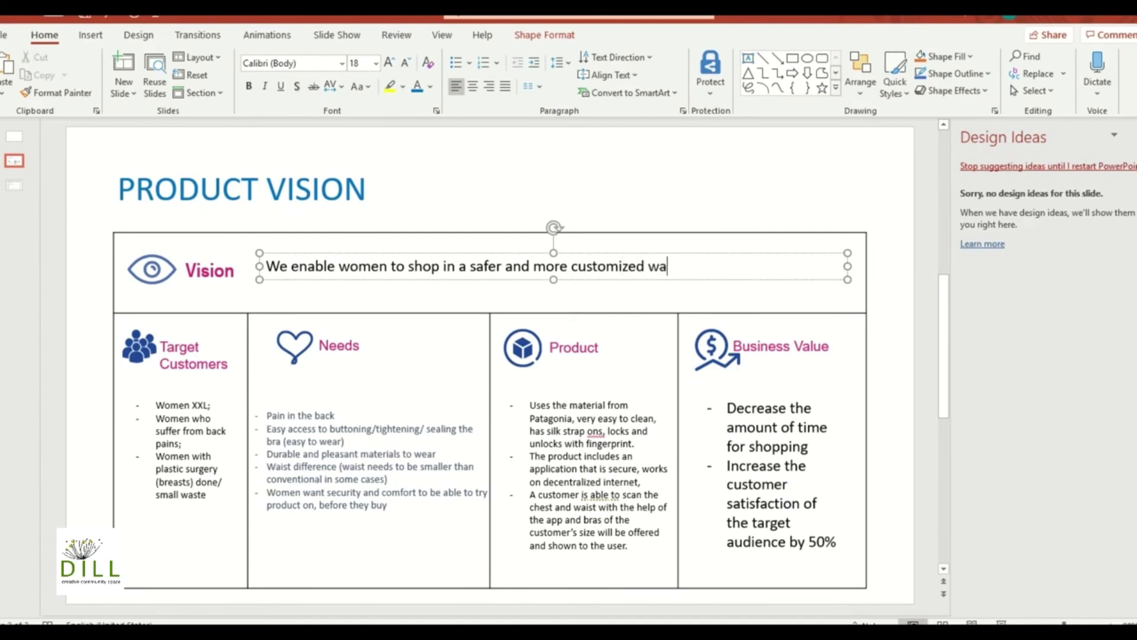
type("y by offering ")
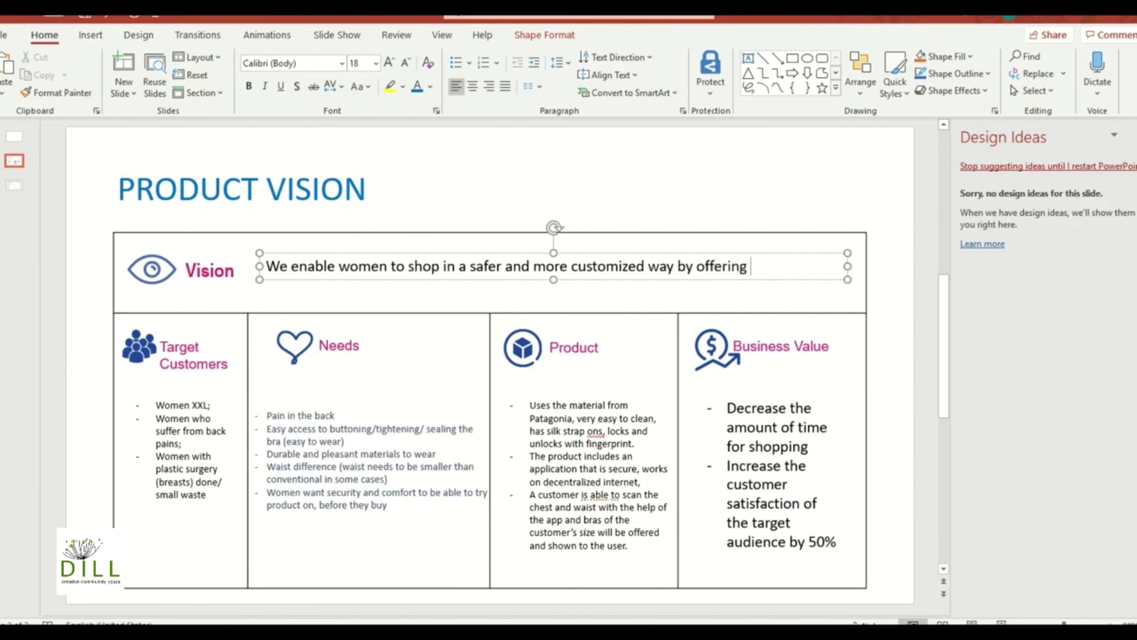
type("an applicst")
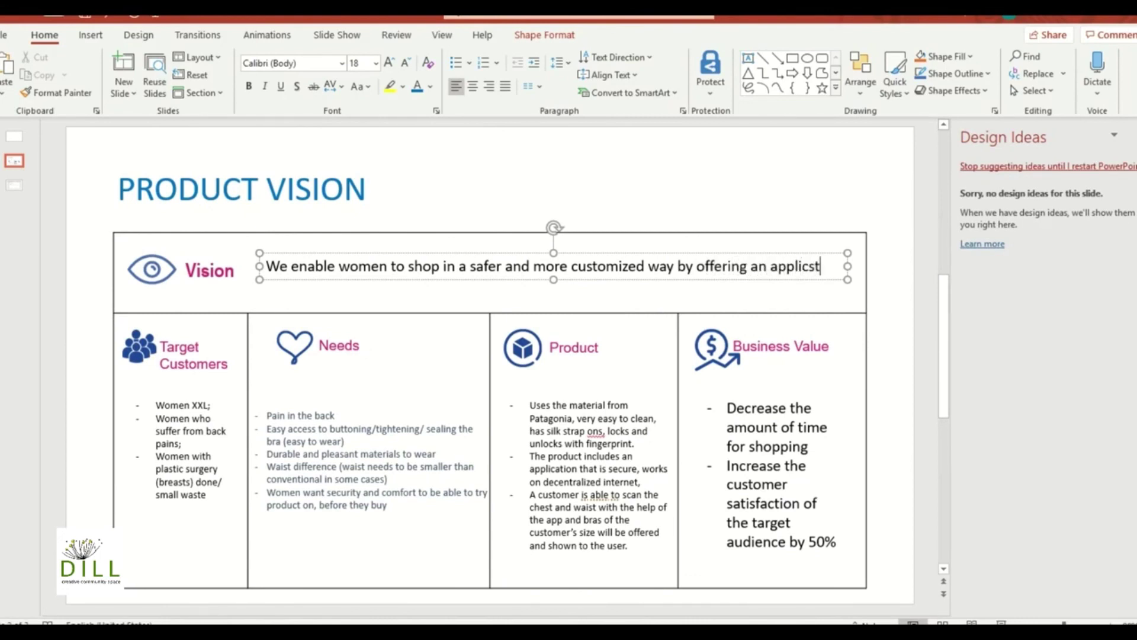
type("io")
key("BackSpace")
key("BackSpace")
key("BackSpace")
key("BackSpace")
type("ac")
key("BackSpace")
type("tion ")
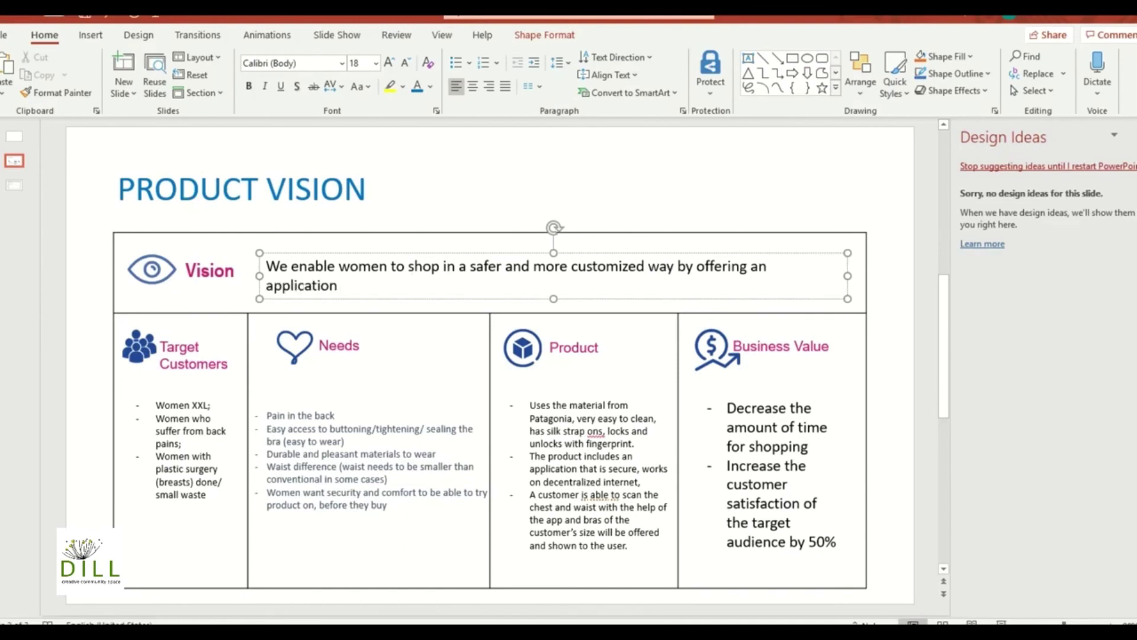
type("that only offers ")
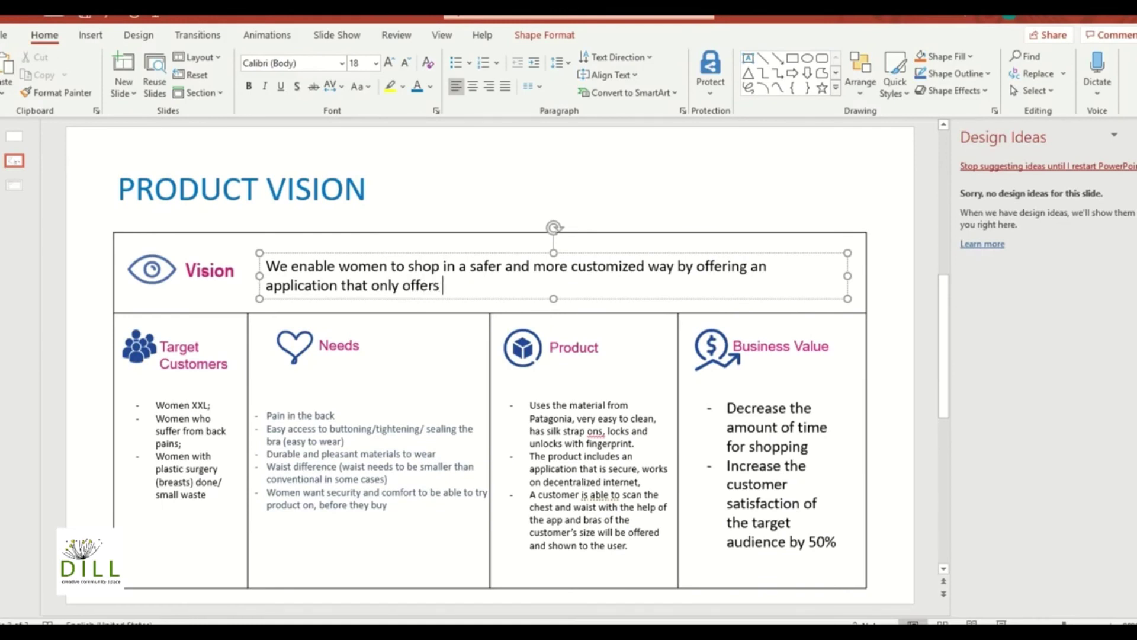
type("products f")
key("BackSpace")
type("of ")
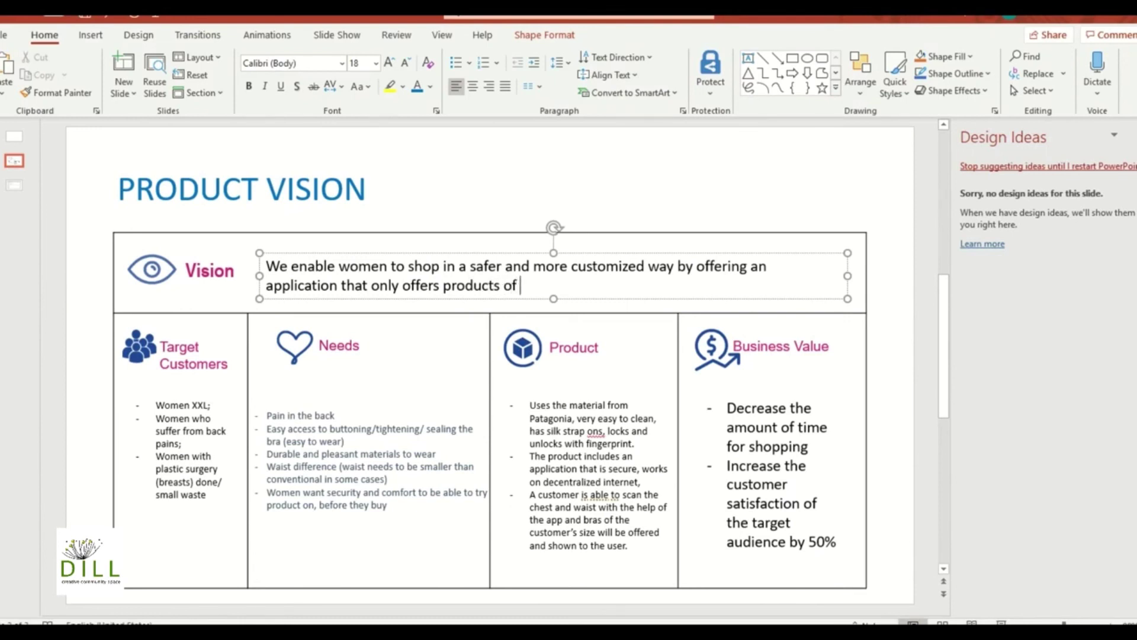
type("her size and pre")
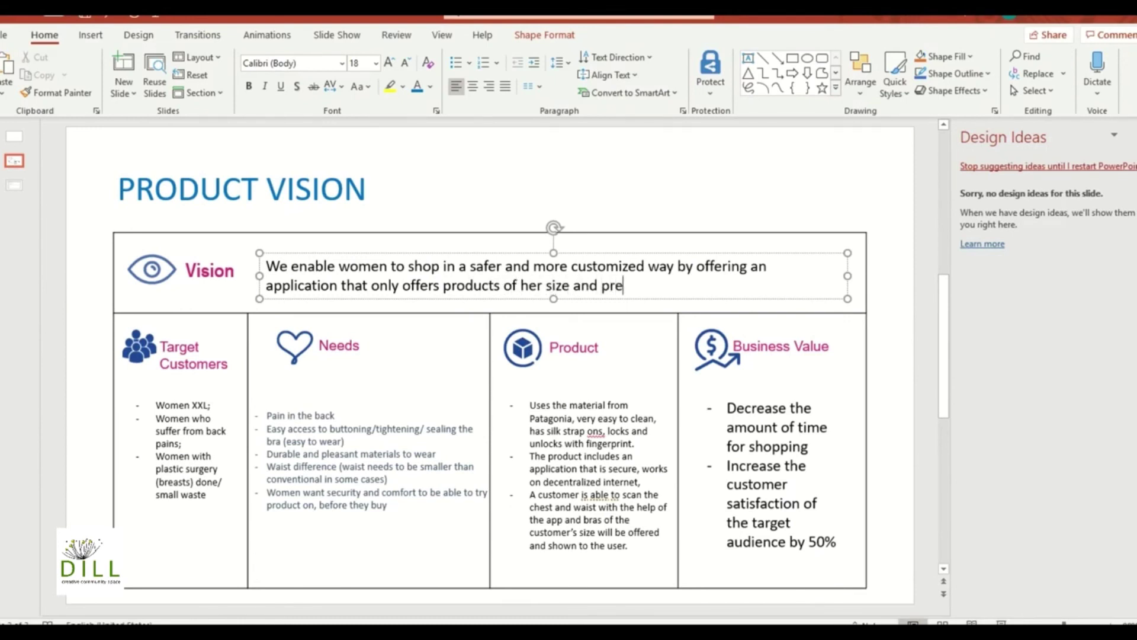
type("ference")
type(".")
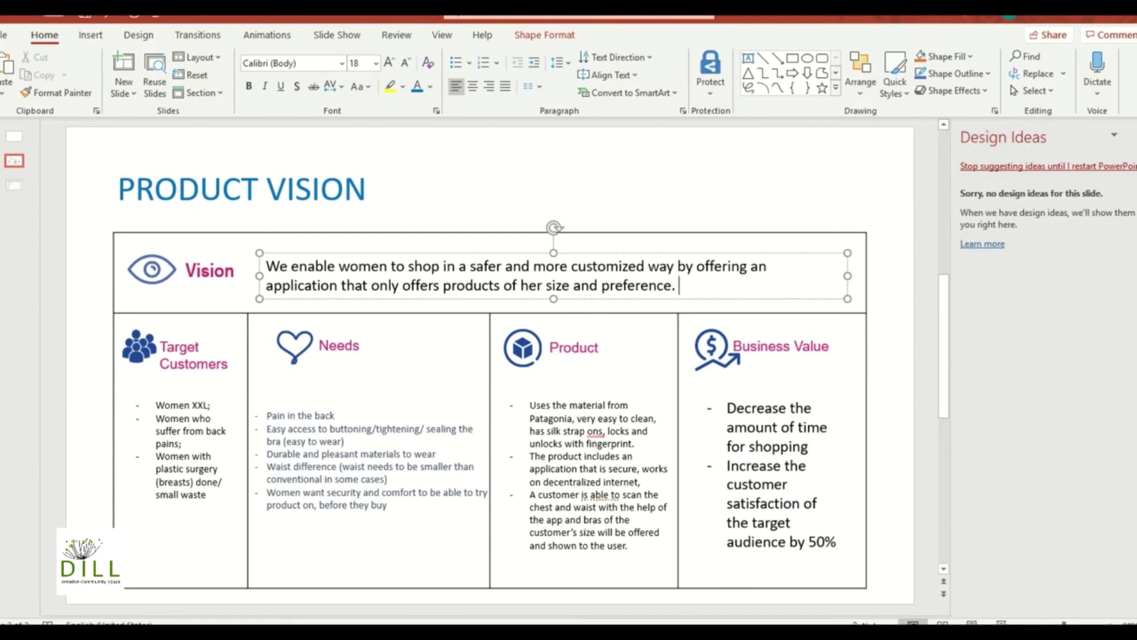